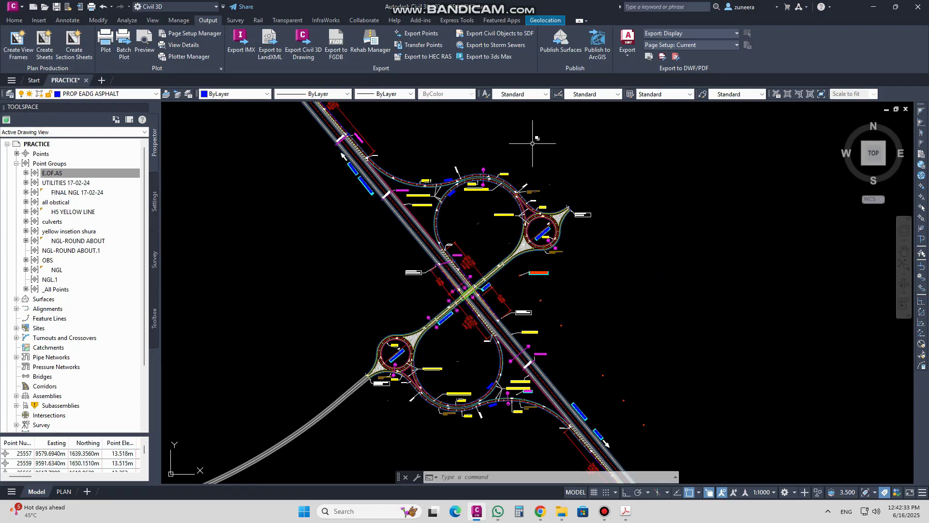
# Zoom and pan until the whole interchange, including the roundabout, is centred in view
pyautogui.moveTo(542, 278)
pyautogui.scroll(-2, 462, 322)
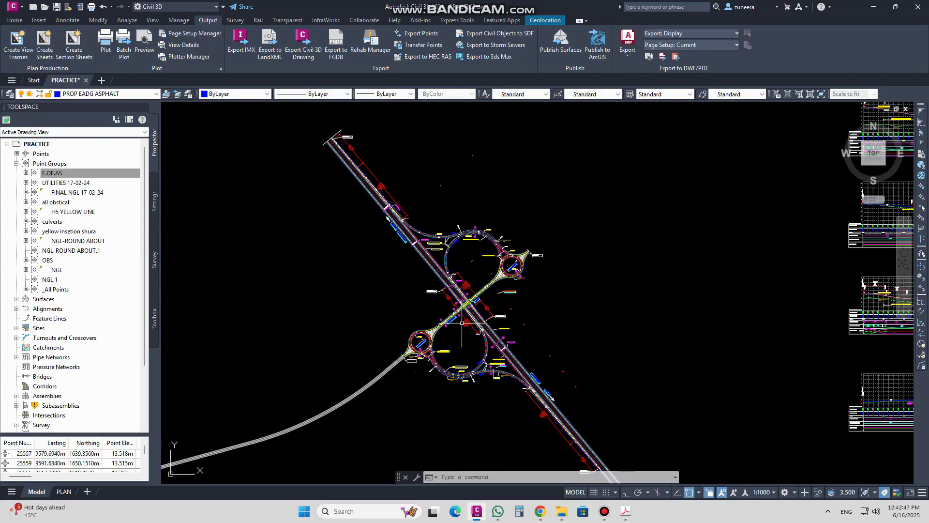
pyautogui.scroll(2, 464, 322)
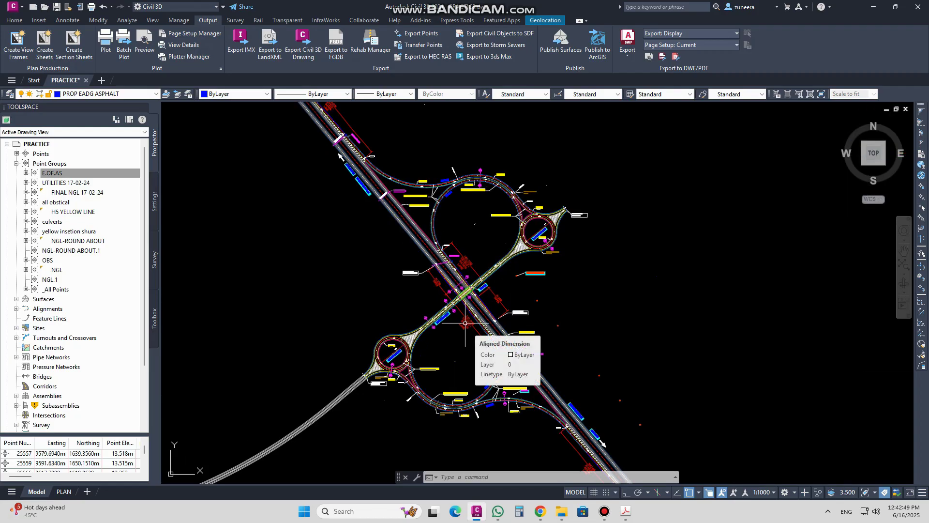
pyautogui.moveTo(437, 359)
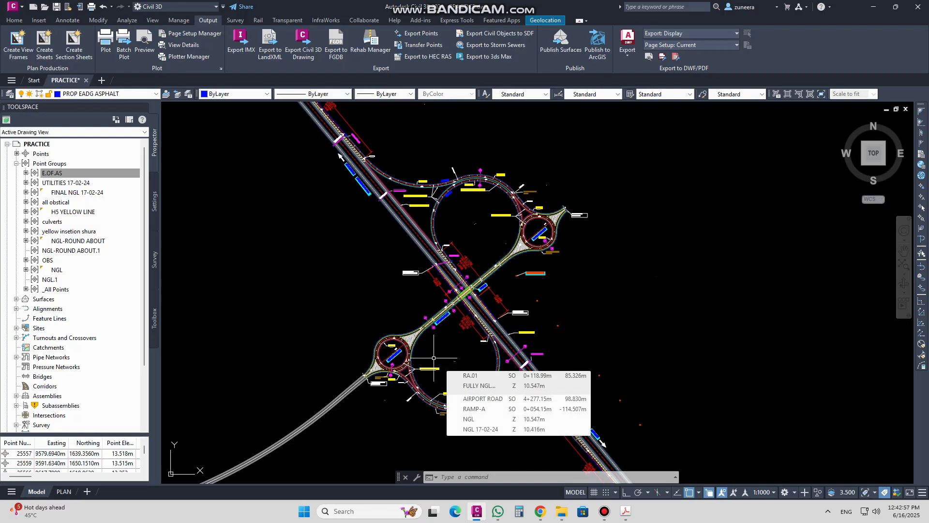
pyautogui.moveTo(363, 233)
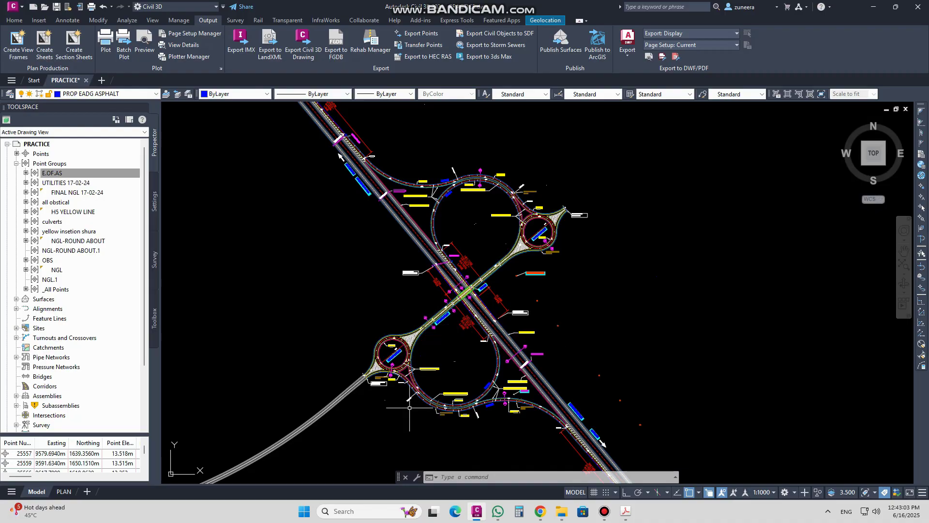
pyautogui.scroll(4, 410, 406)
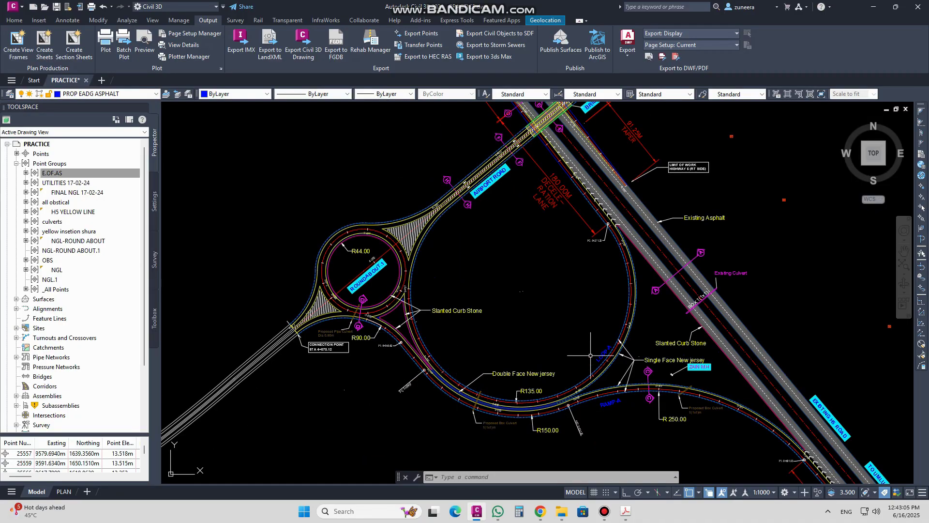
pyautogui.moveTo(586, 297)
pyautogui.scroll(4, 526, 412)
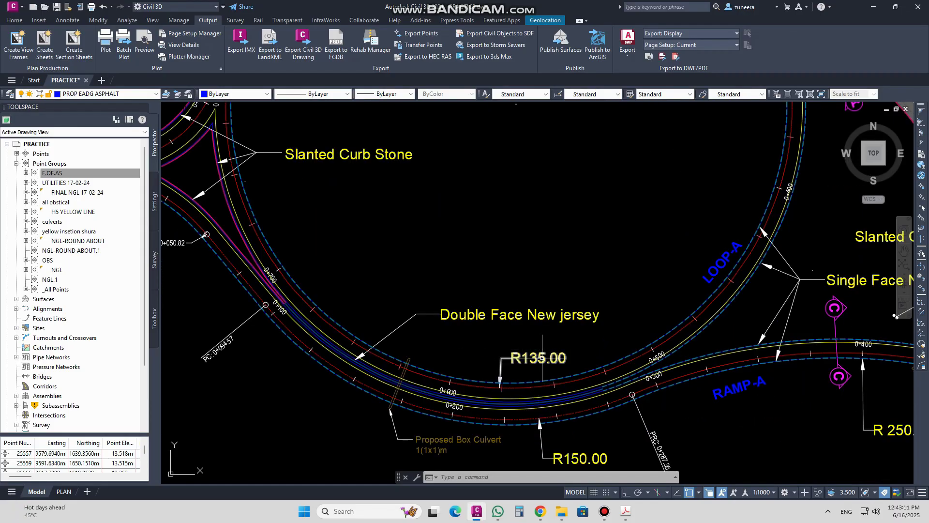
pyautogui.scroll(-2, 547, 359)
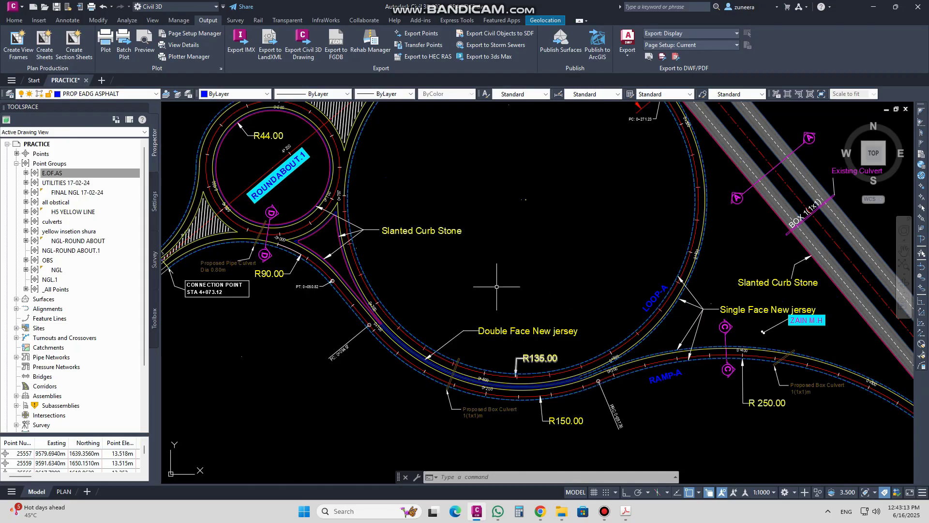
pyautogui.moveTo(446, 244); pyautogui.dragTo(481, 281, button='middle')
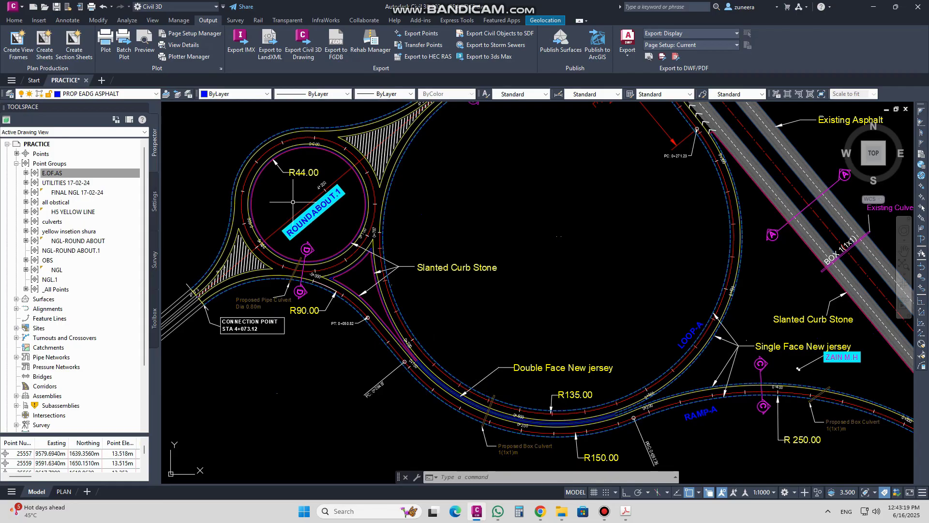
pyautogui.scroll(-5, 334, 358)
pyautogui.moveTo(382, 280); pyautogui.dragTo(426, 328, button='middle')
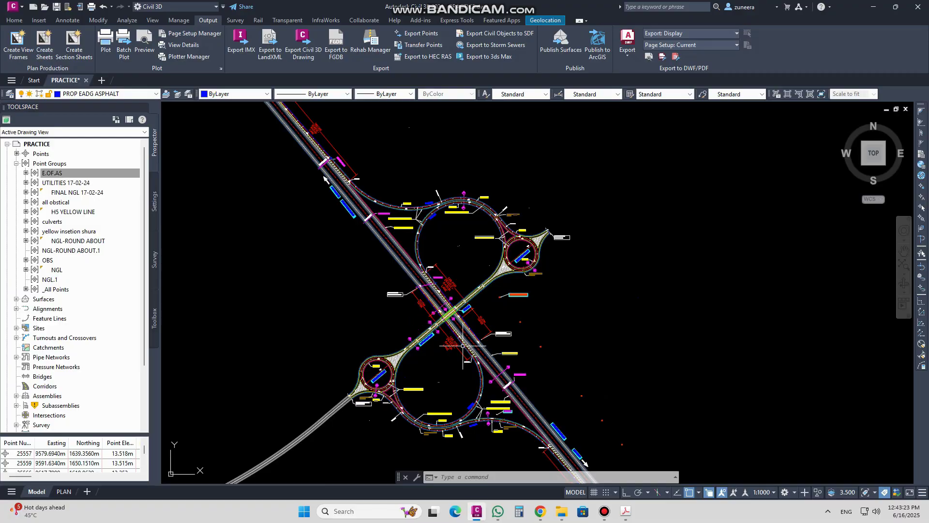
pyautogui.moveTo(464, 345); pyautogui.dragTo(446, 304, button='middle')
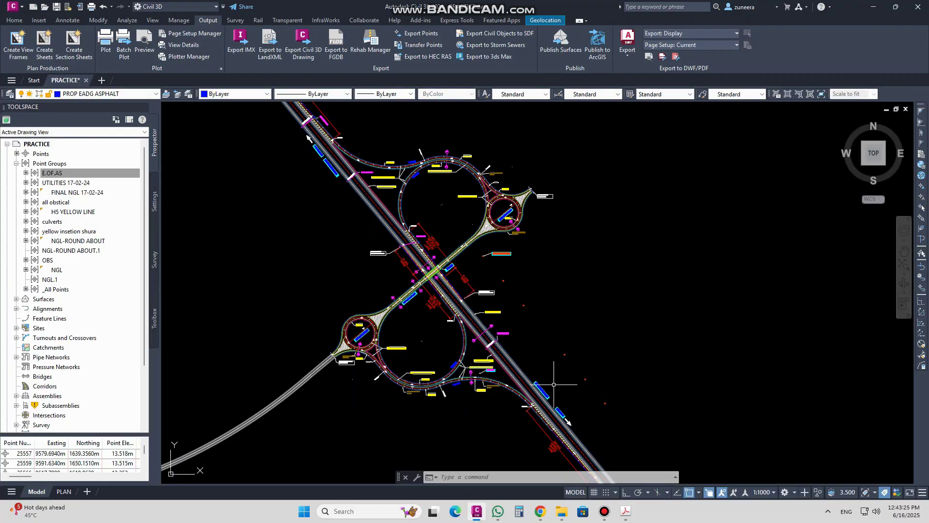
pyautogui.moveTo(417, 303); pyautogui.dragTo(435, 339, button='middle')
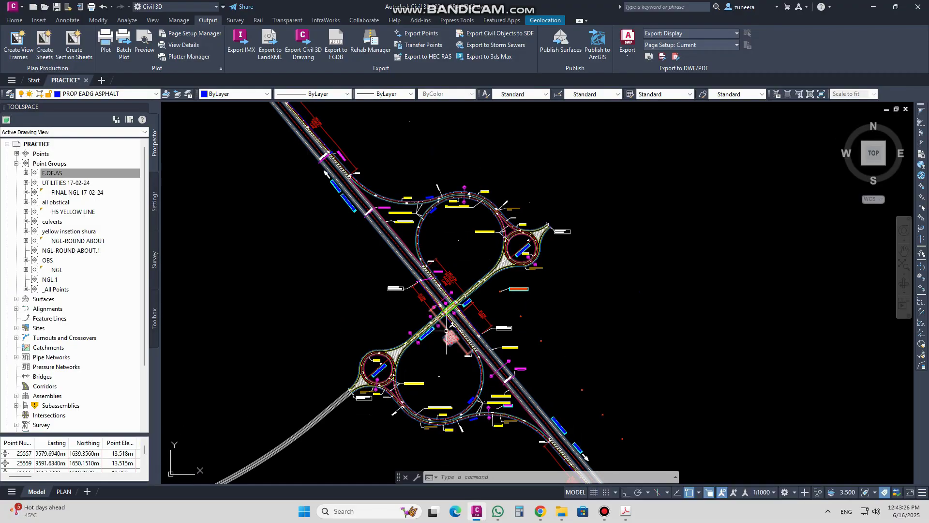
# Turn on Map Aerial satellite imagery beneath the drawing from the Geolocation tab
pyautogui.click(547, 21)
pyautogui.click(135, 53)
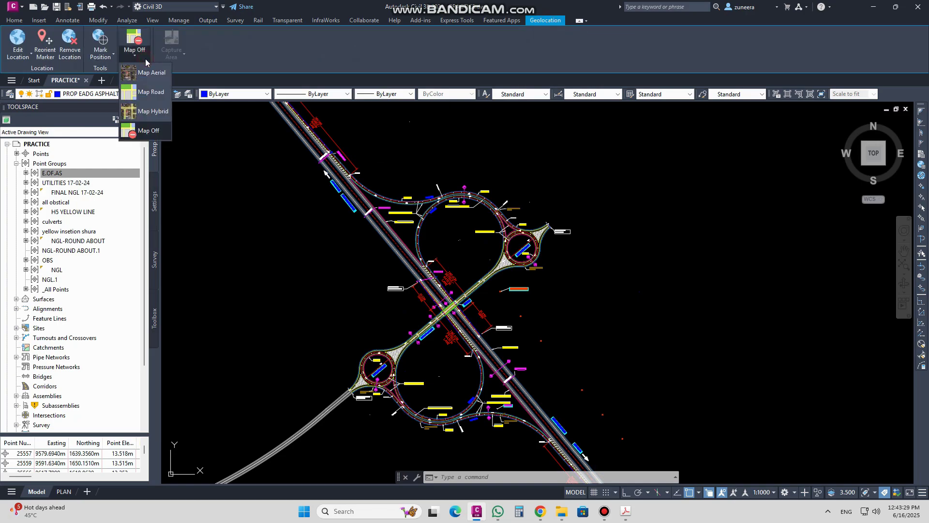
pyautogui.click(145, 71)
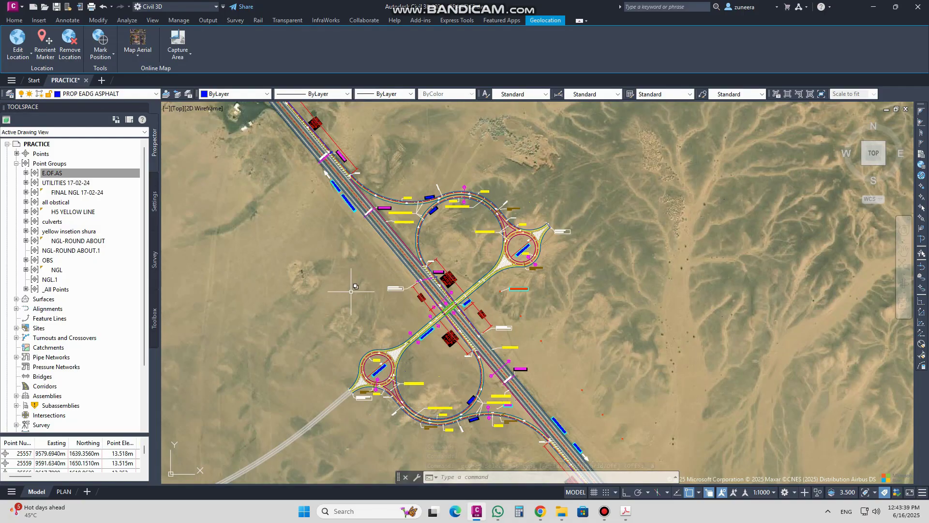
pyautogui.scroll(-2, 442, 345)
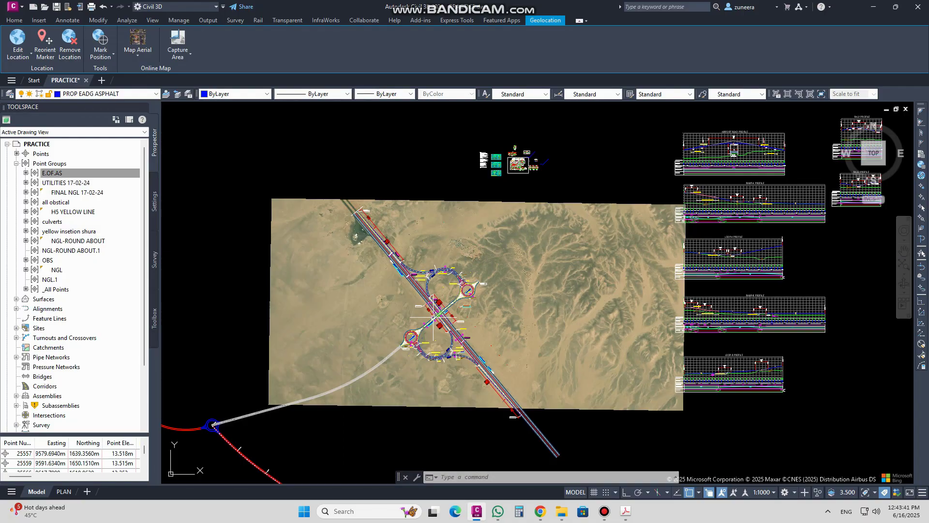
pyautogui.scroll(4, 517, 359)
pyautogui.scroll(8, 517, 358)
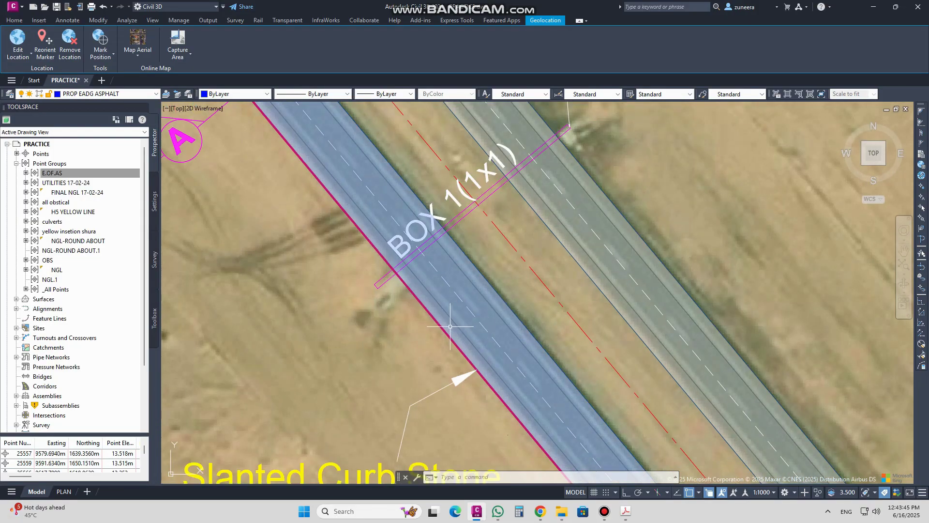
pyautogui.scroll(-3, 477, 324)
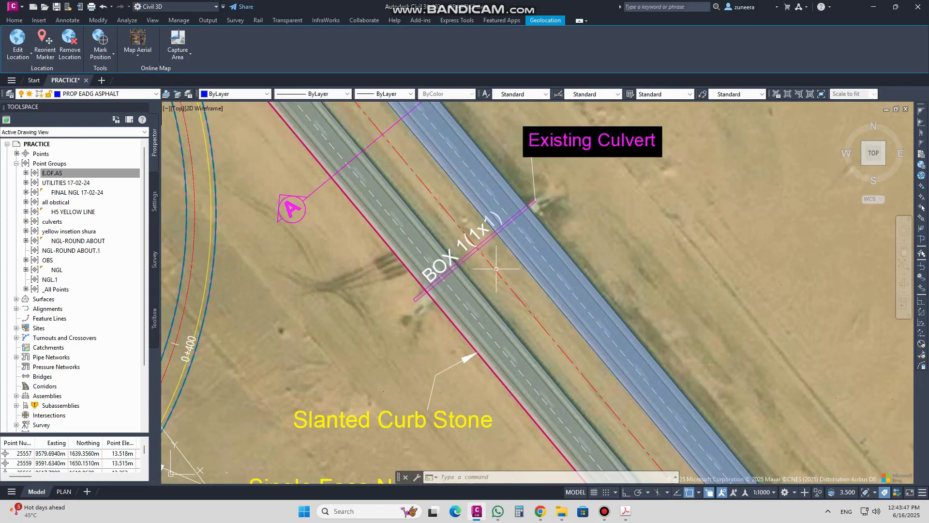
pyautogui.scroll(-4, 493, 313)
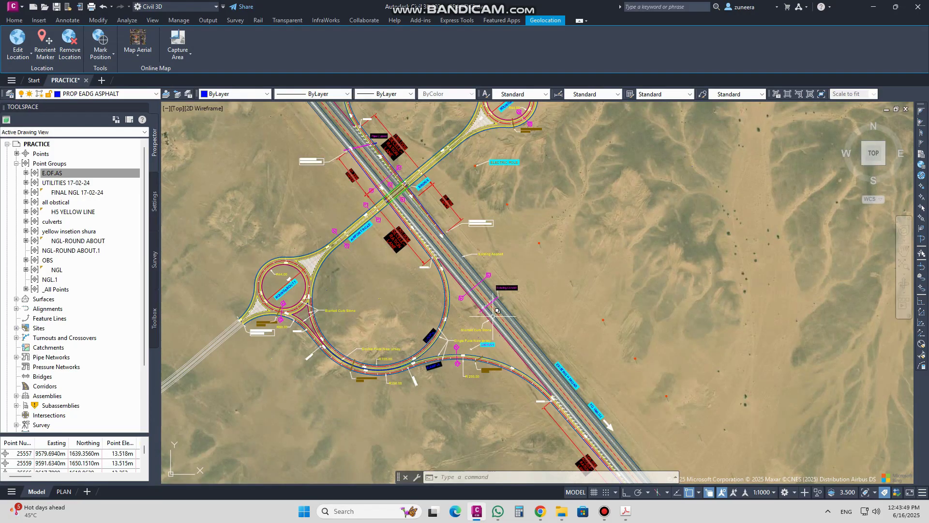
pyautogui.scroll(6, 599, 423)
pyautogui.moveTo(425, 199); pyautogui.dragTo(481, 287, button='middle')
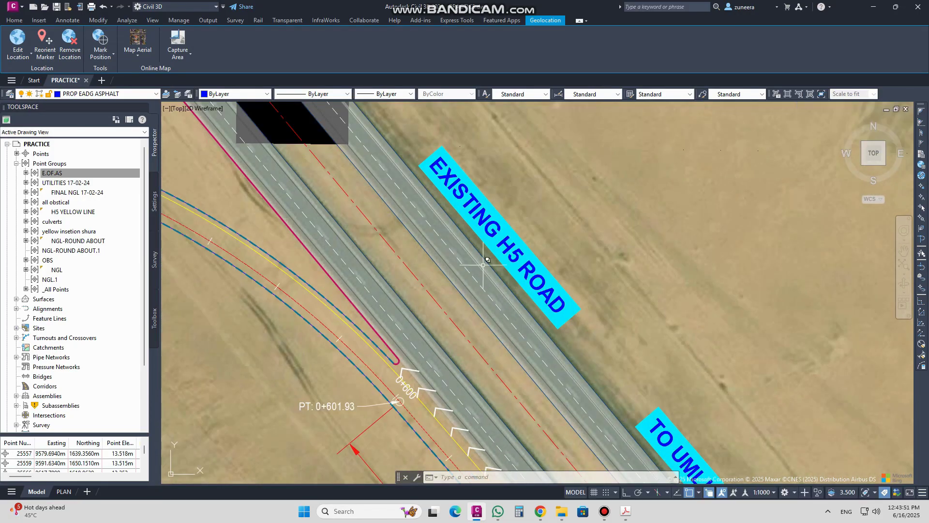
pyautogui.scroll(-5, 542, 295)
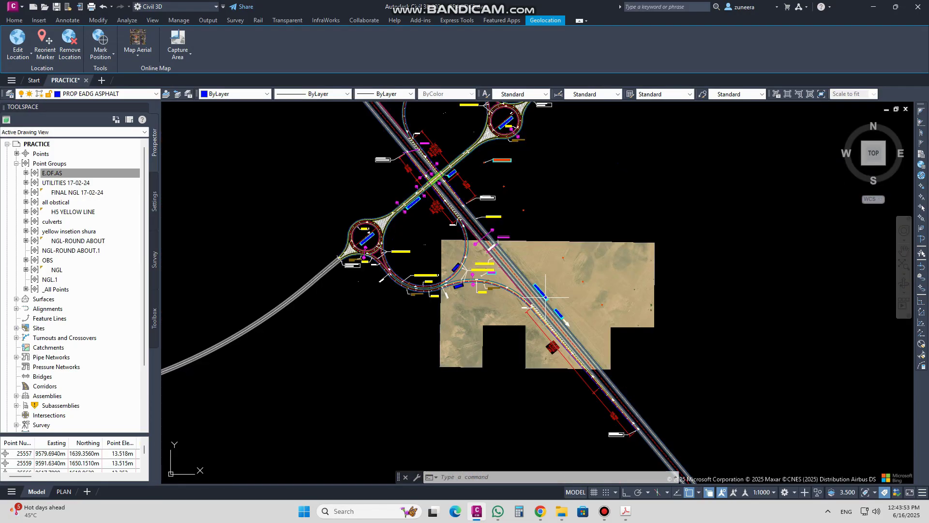
pyautogui.scroll(4, 549, 308)
pyautogui.scroll(-4, 549, 309)
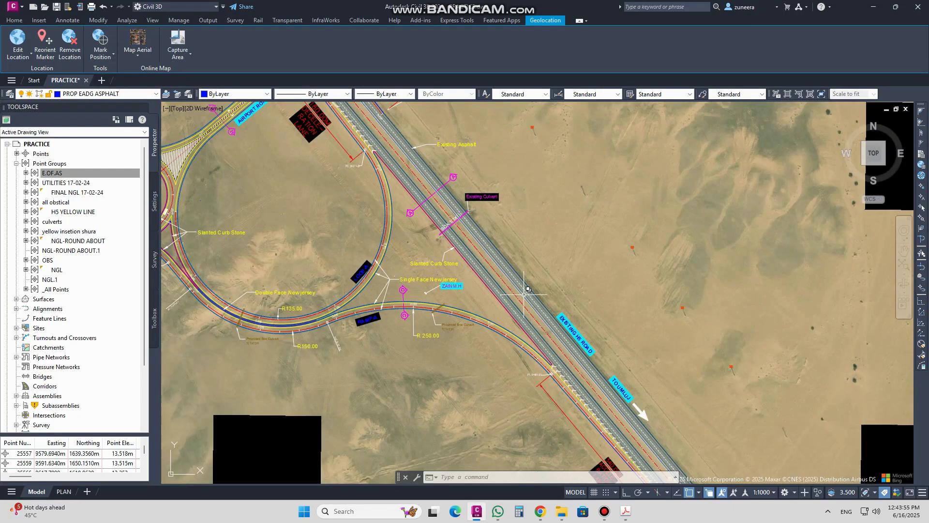
pyautogui.scroll(4, 479, 282)
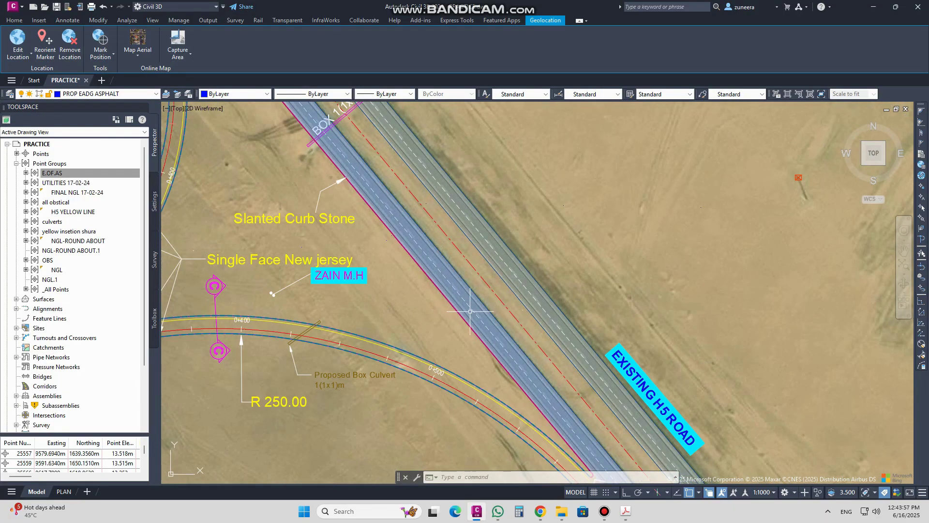
pyautogui.scroll(-3, 470, 312)
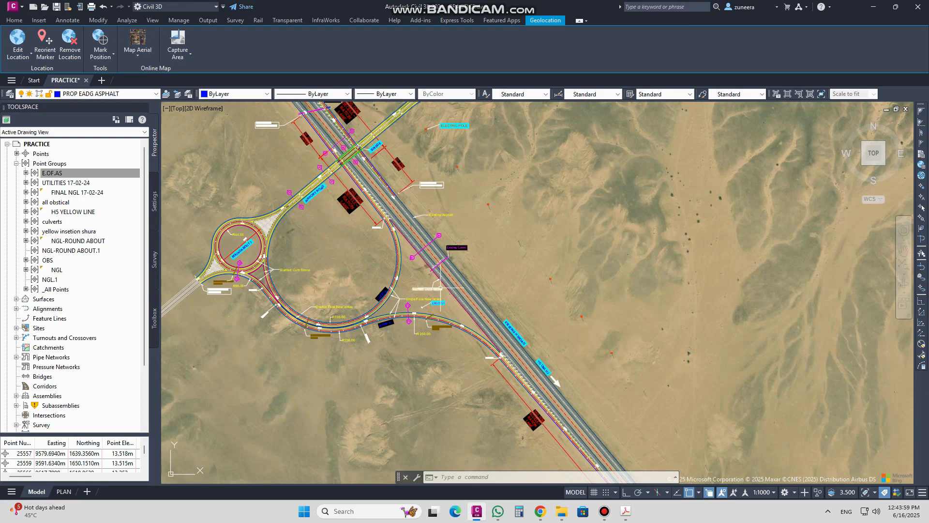
pyautogui.scroll(-3, 458, 291)
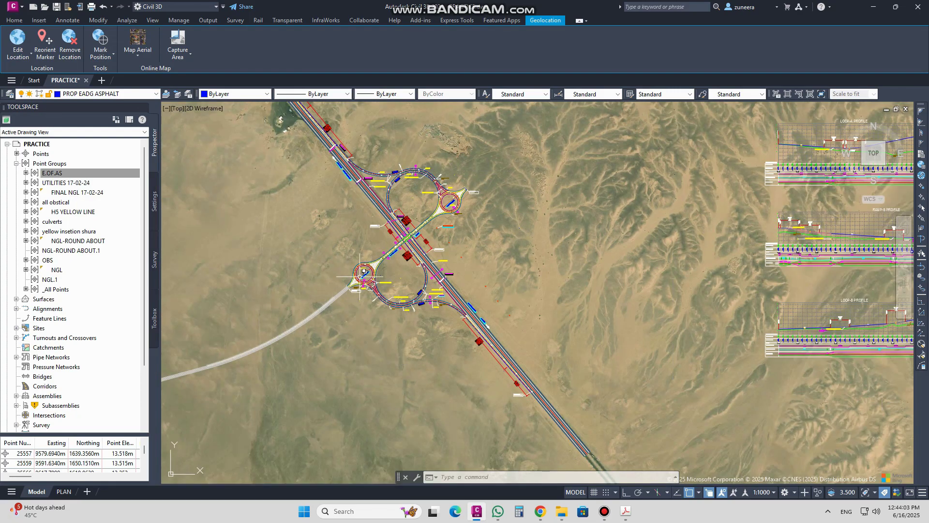
pyautogui.scroll(2, 360, 277)
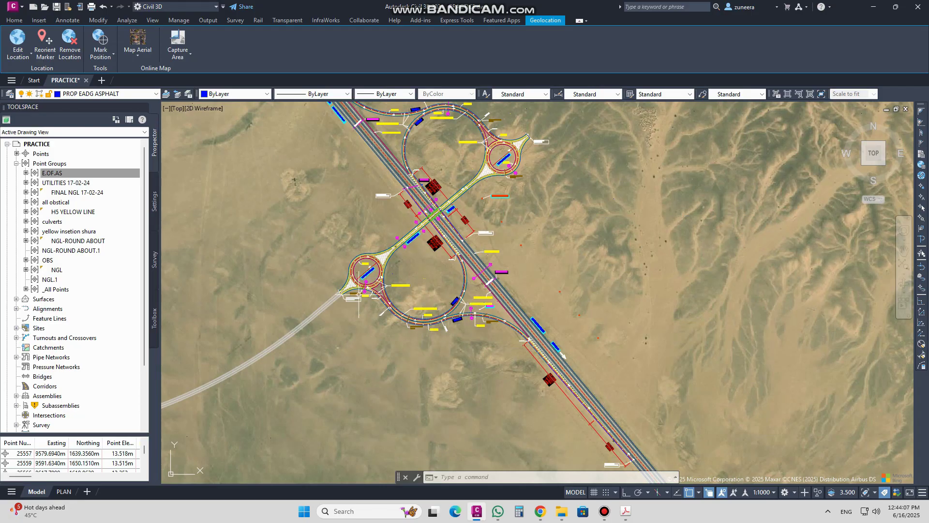
pyautogui.scroll(-2, 484, 300)
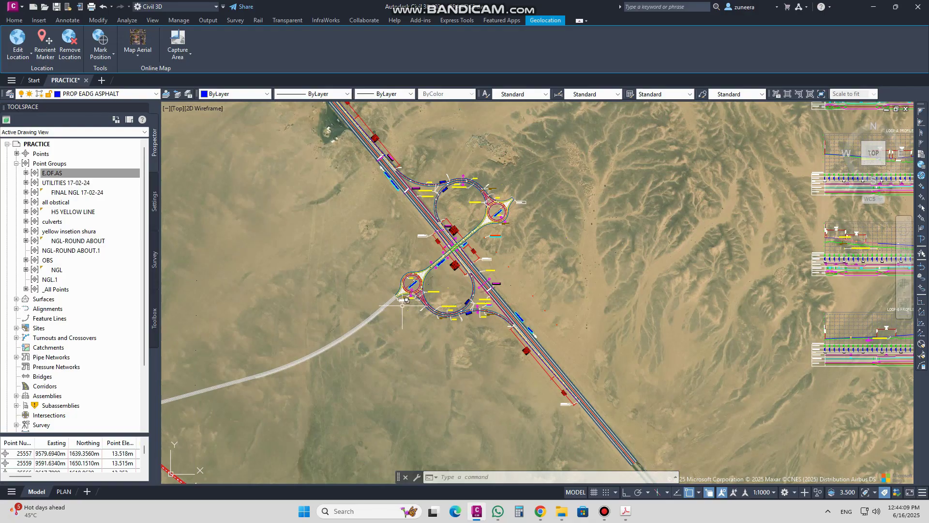
pyautogui.moveTo(497, 207); pyautogui.dragTo(377, 337, button='middle')
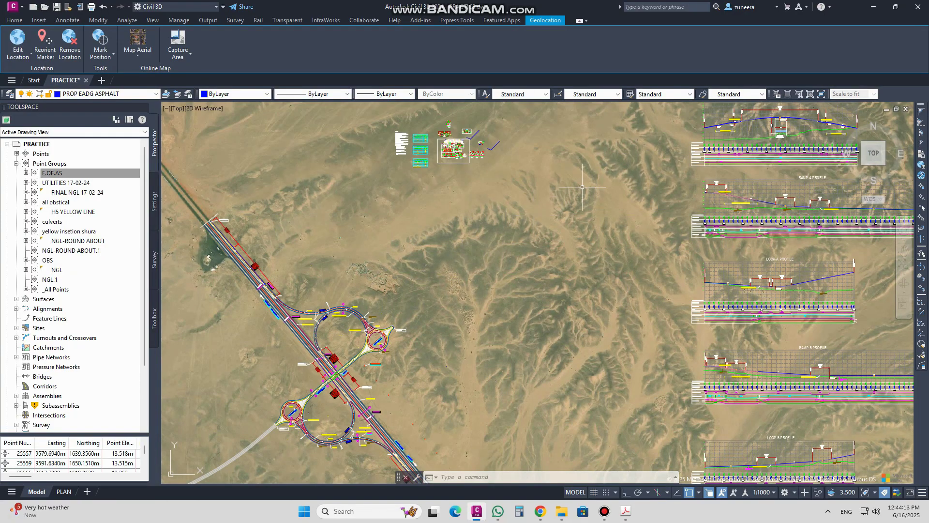
# Zoom and pan around the bridge crossing to centre the interchange
pyautogui.scroll(-2, 605, 315)
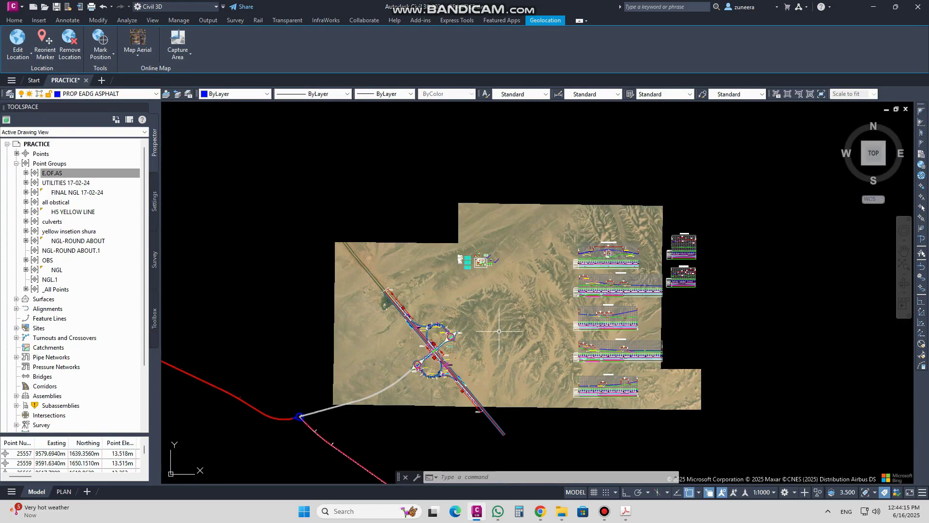
pyautogui.scroll(4, 422, 394)
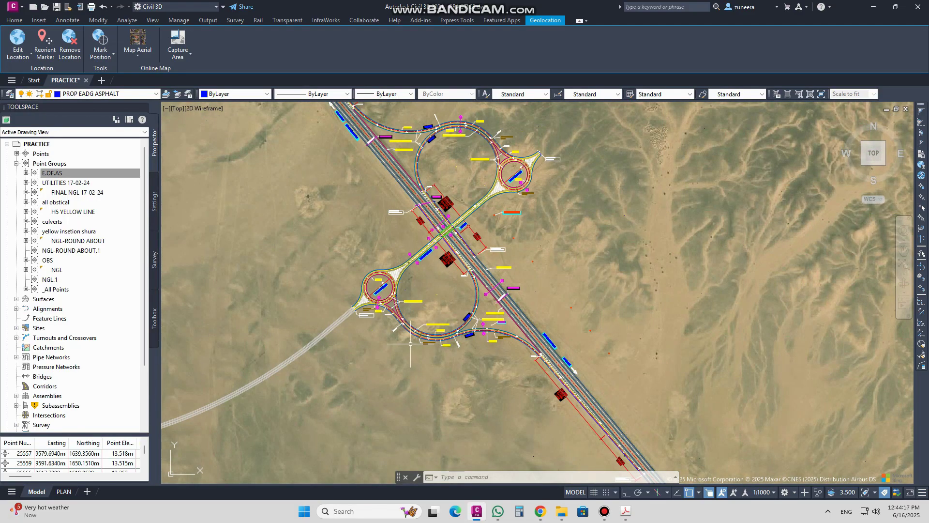
pyautogui.moveTo(378, 277); pyautogui.dragTo(379, 341, button='middle')
pyautogui.scroll(2, 379, 345)
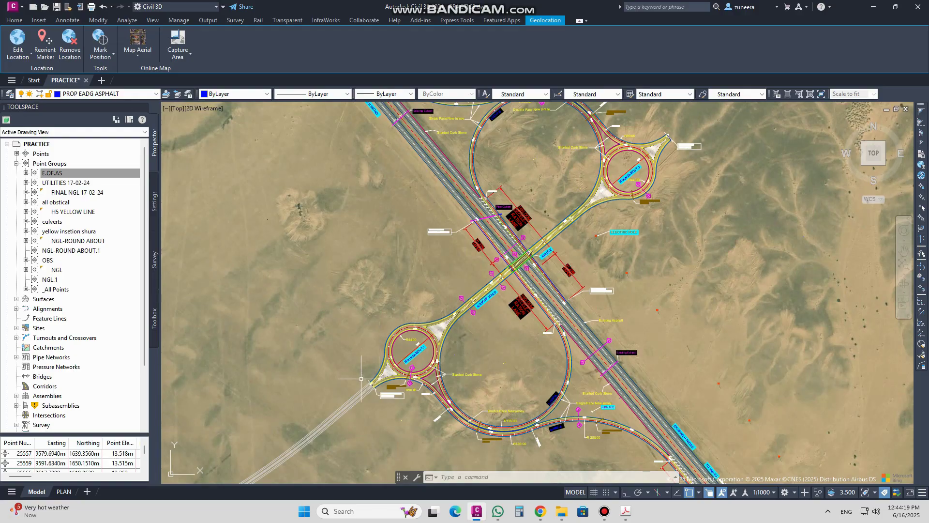
pyautogui.moveTo(518, 266)
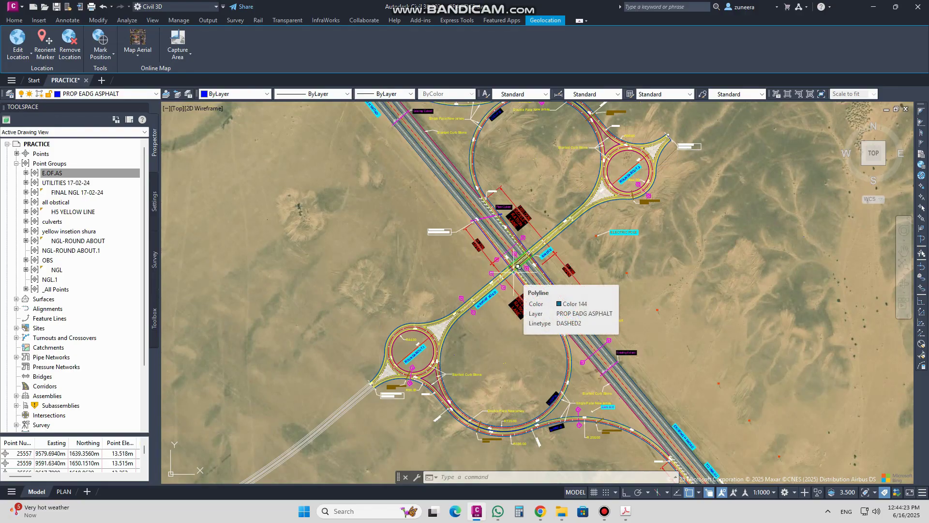
pyautogui.scroll(-3, 518, 266)
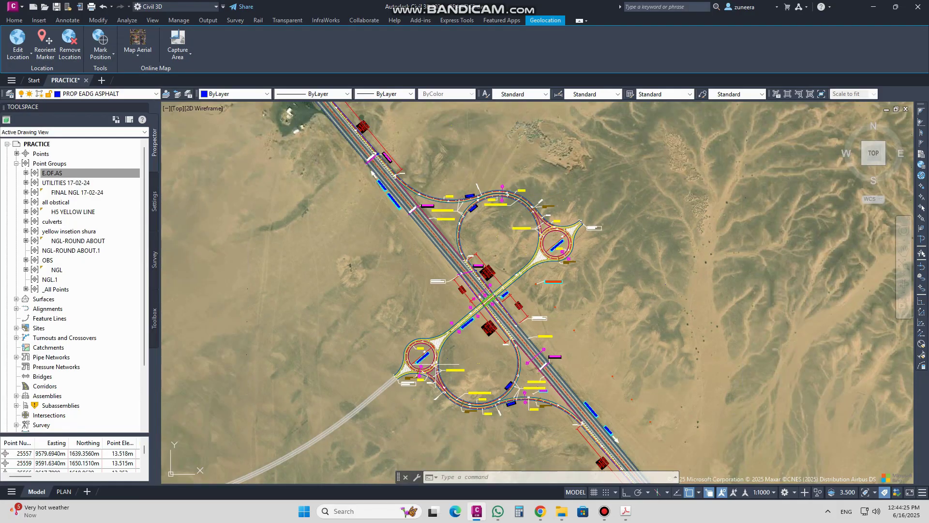
pyautogui.scroll(4, 484, 306)
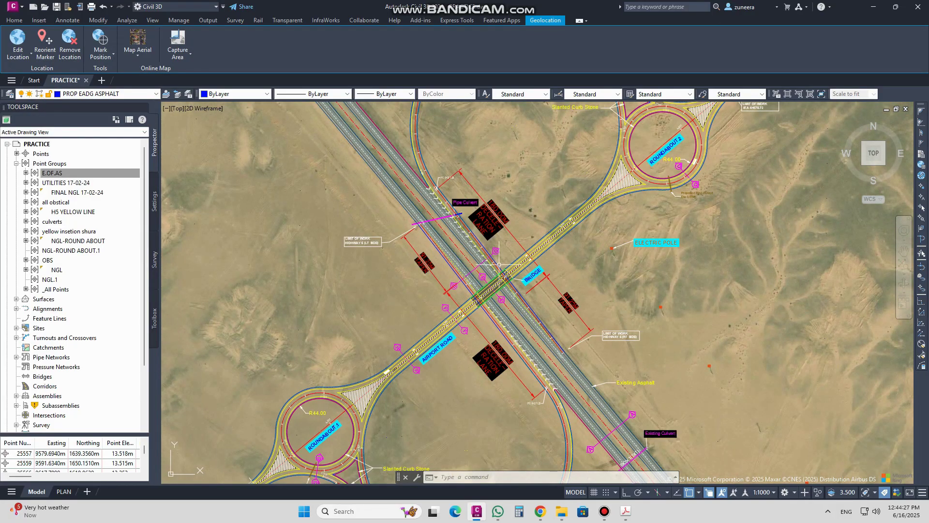
pyautogui.scroll(3, 486, 282)
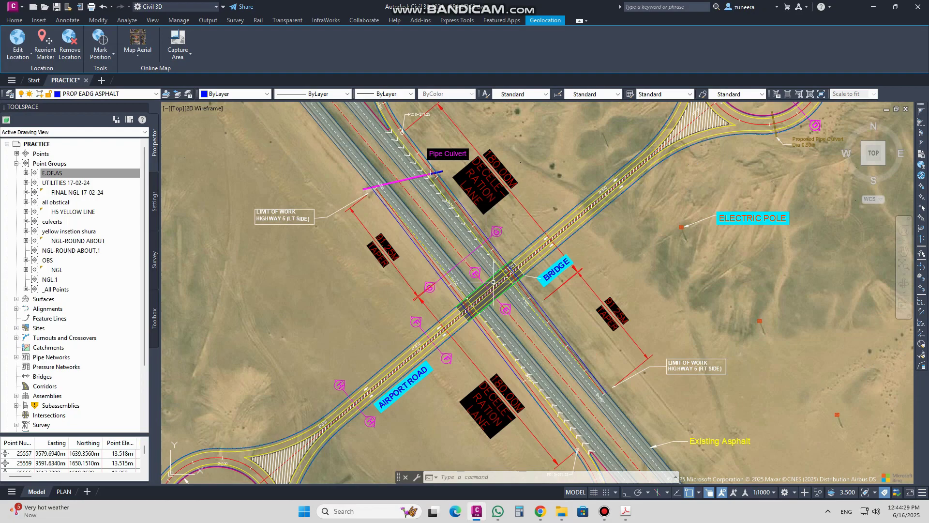
pyautogui.scroll(3, 476, 285)
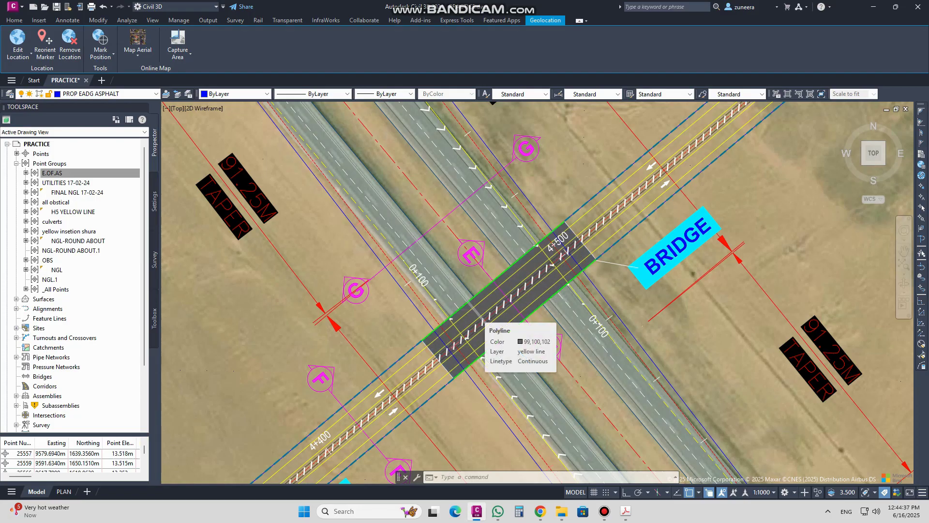
# Zoom in on Roundabout 1 and its loop ramp to read radius labels up to R250.00
pyautogui.scroll(-5, 482, 320)
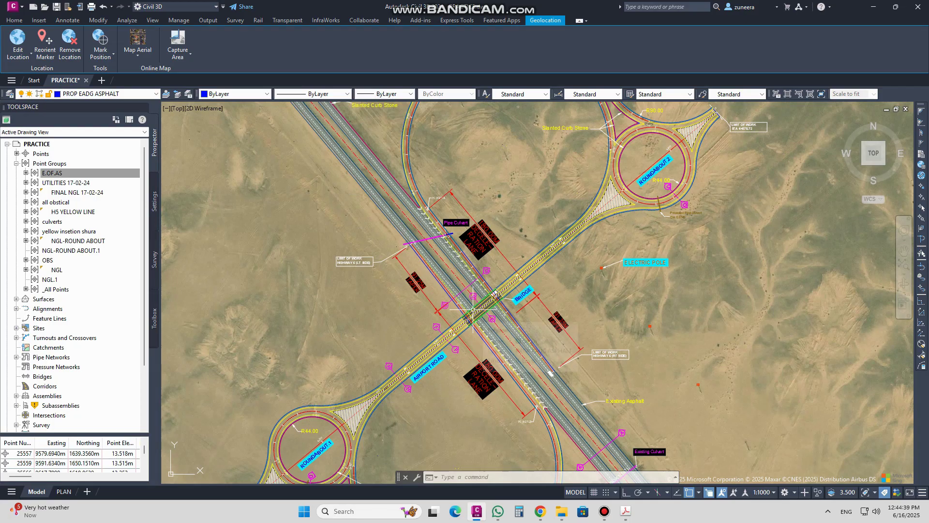
pyautogui.moveTo(429, 366); pyautogui.dragTo(416, 315, button='middle')
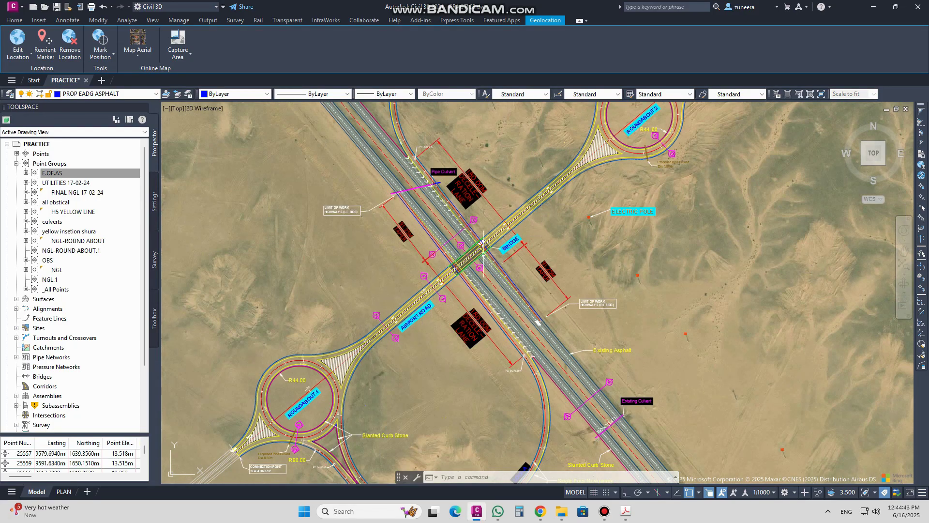
pyautogui.scroll(-4, 483, 252)
pyautogui.scroll(4, 504, 221)
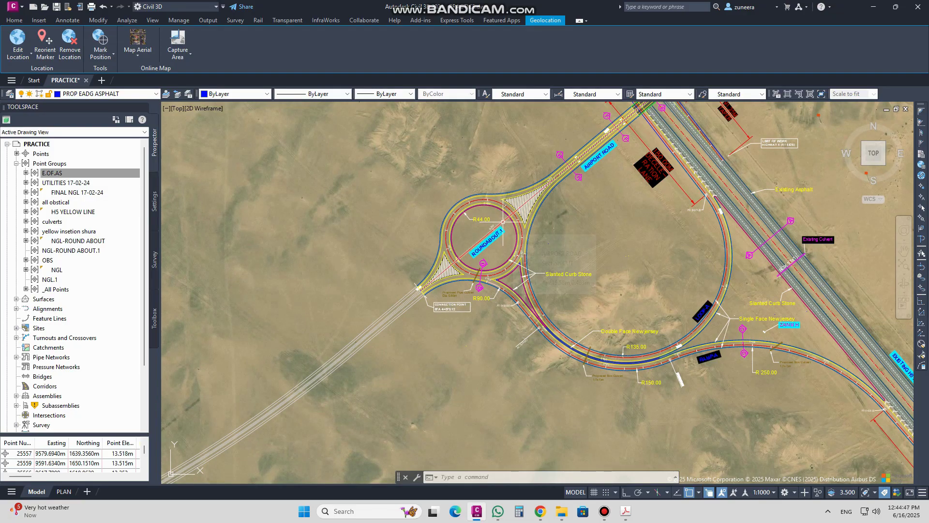
# Pan across the interchange to see both roundabouts, the bridge and Airport Road
pyautogui.moveTo(503, 221); pyautogui.dragTo(343, 287, button='middle')
pyautogui.scroll(-2, 307, 359)
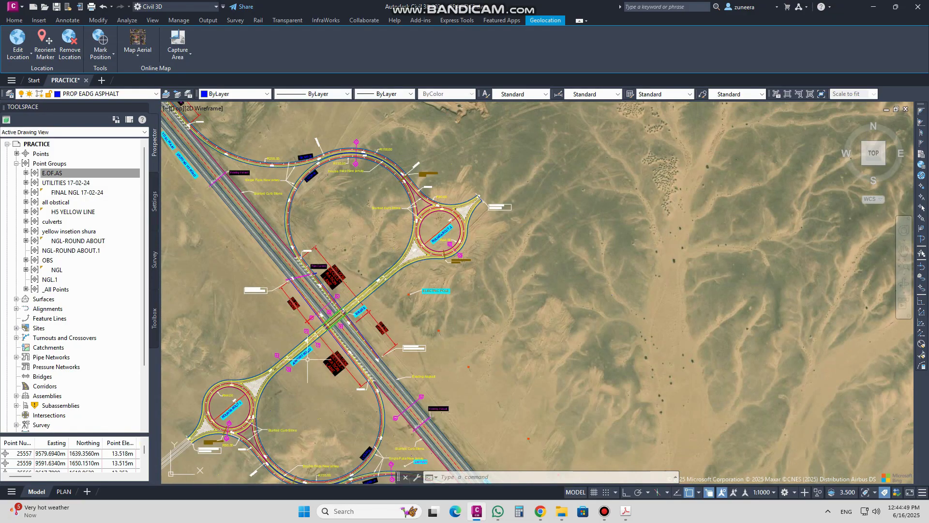
pyautogui.moveTo(330, 351); pyautogui.dragTo(430, 310, button='middle')
pyautogui.moveTo(407, 388); pyautogui.dragTo(402, 312, button='middle')
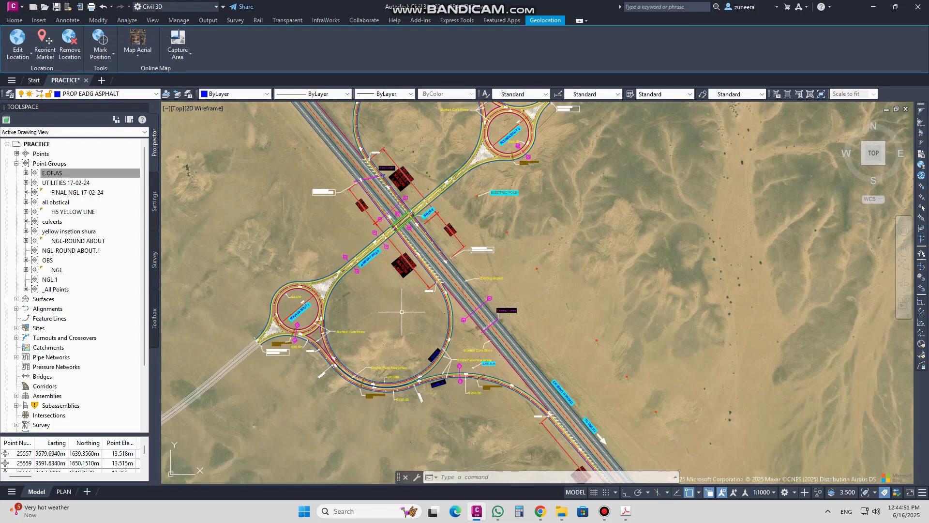
pyautogui.moveTo(346, 276); pyautogui.dragTo(299, 365, button='middle')
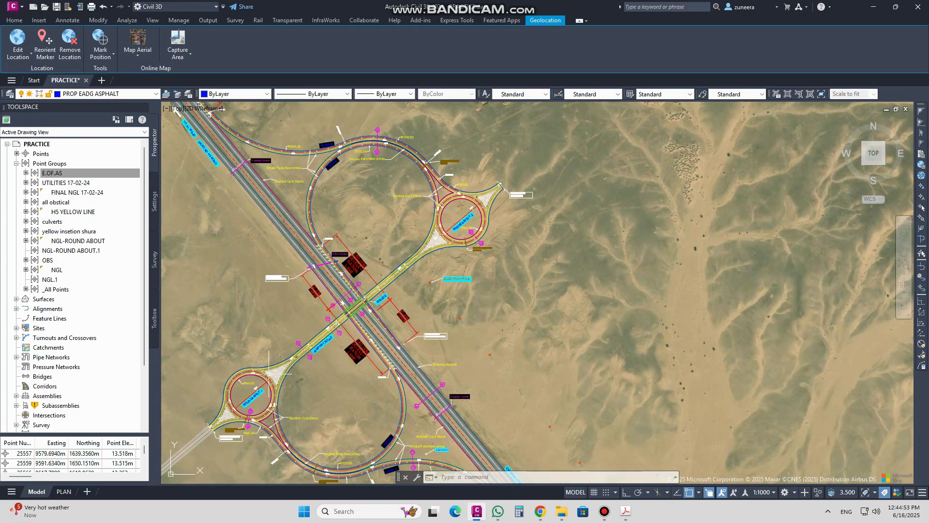
pyautogui.scroll(3, 264, 384)
pyautogui.moveTo(577, 262); pyautogui.dragTo(361, 388, button='middle')
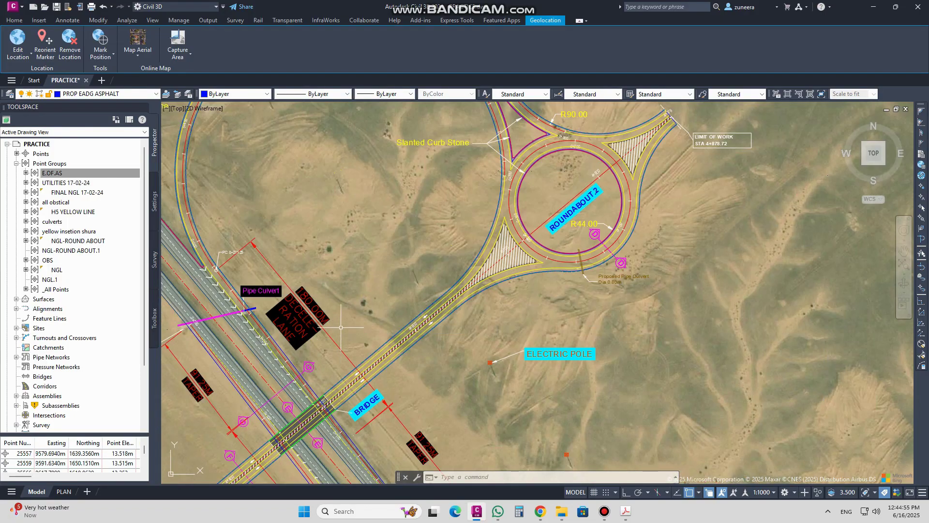
pyautogui.scroll(-3, 361, 388)
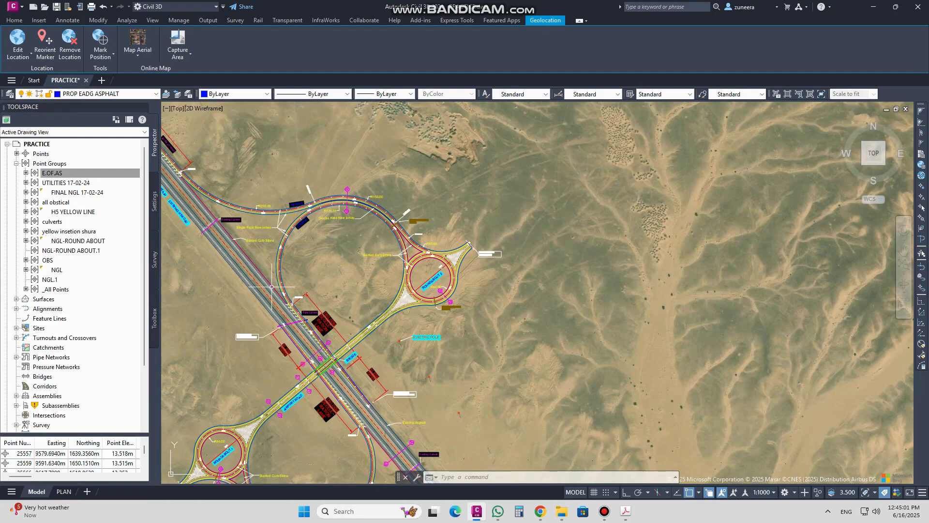
# Zoom onto the southern loop where the existing BOX 1(1x1) culvert crosses the highway
pyautogui.moveTo(371, 365); pyautogui.dragTo(531, 220, button='middle')
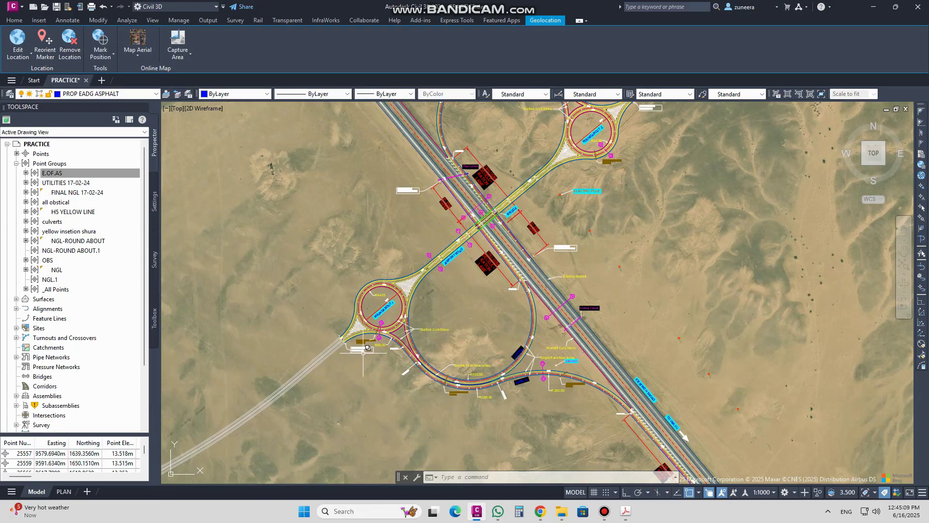
pyautogui.moveTo(480, 210); pyautogui.dragTo(480, 338, button='middle')
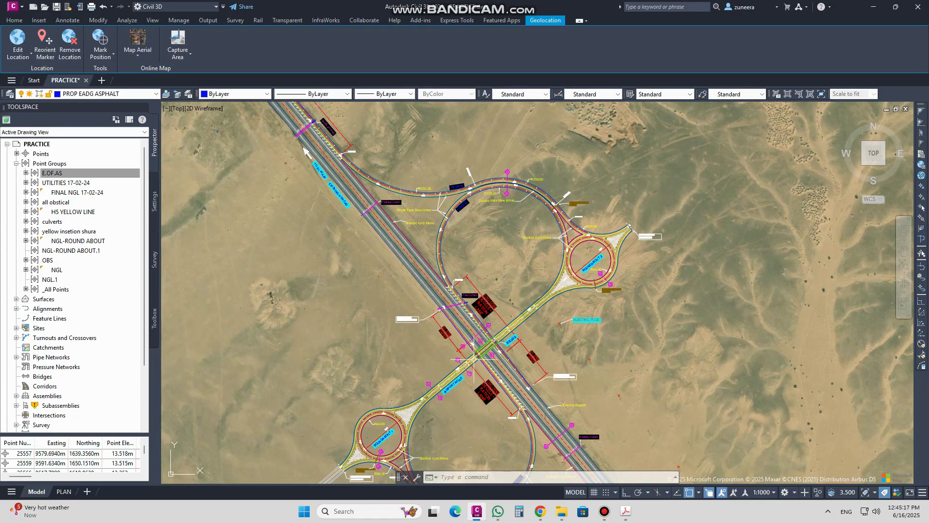
pyautogui.moveTo(412, 420); pyautogui.dragTo(327, 297, button='middle')
pyautogui.scroll(4, 408, 312)
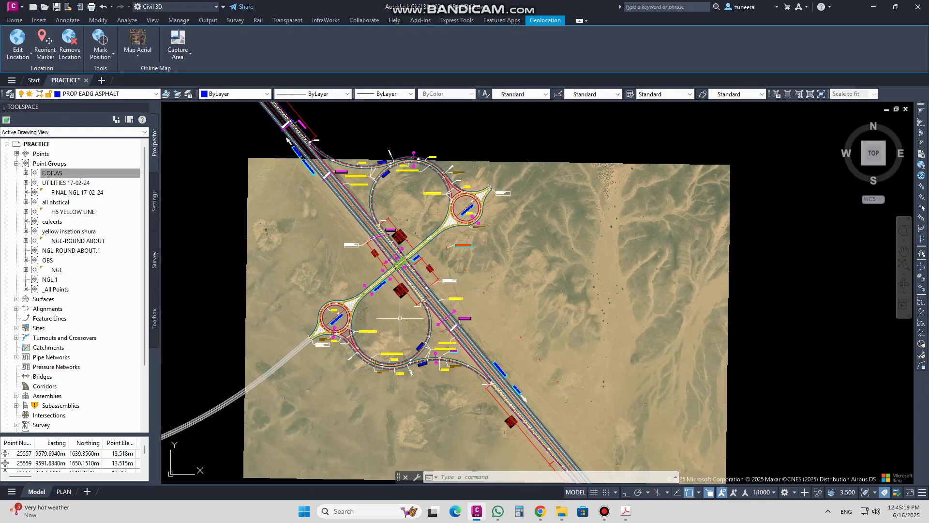
pyautogui.scroll(2, 523, 266)
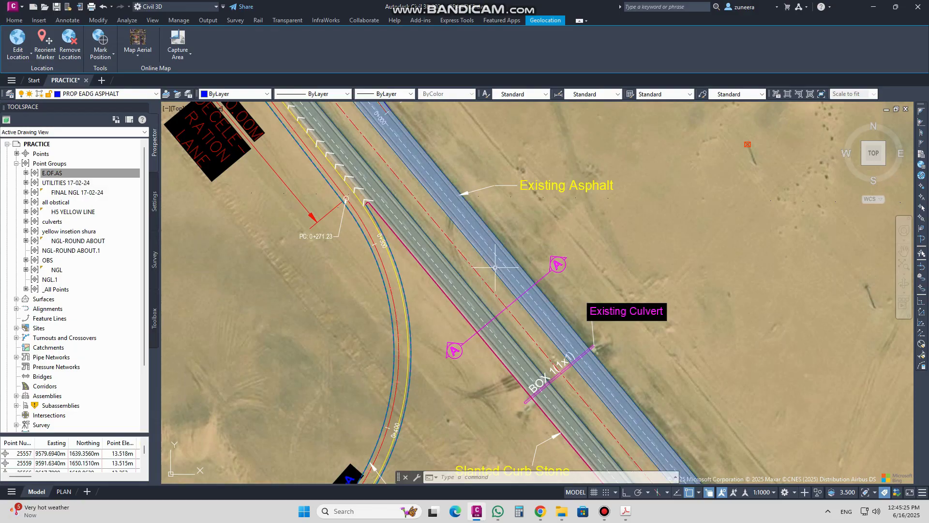
# Give the E.OF.AS point group Benchmark point style and EGL-Elevation - Spot label style, applied
pyautogui.rightClick(62, 175)
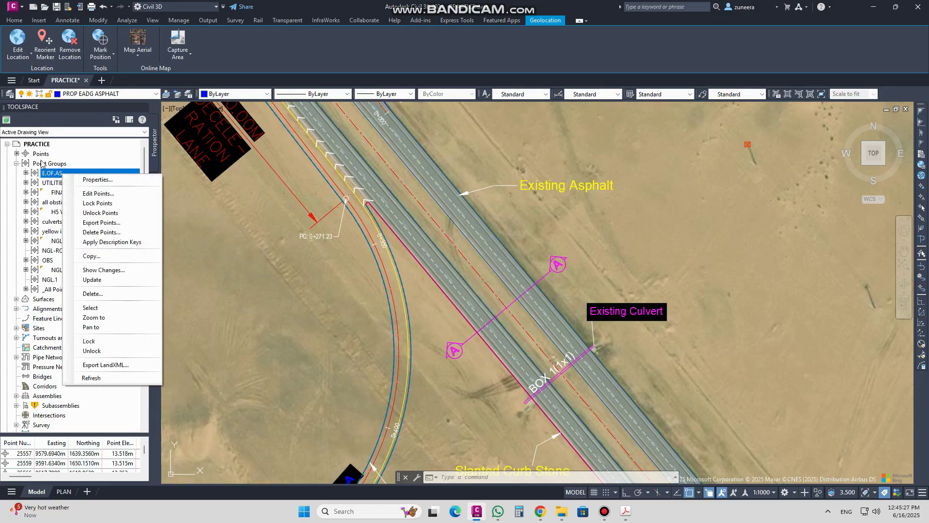
pyautogui.click(16, 165)
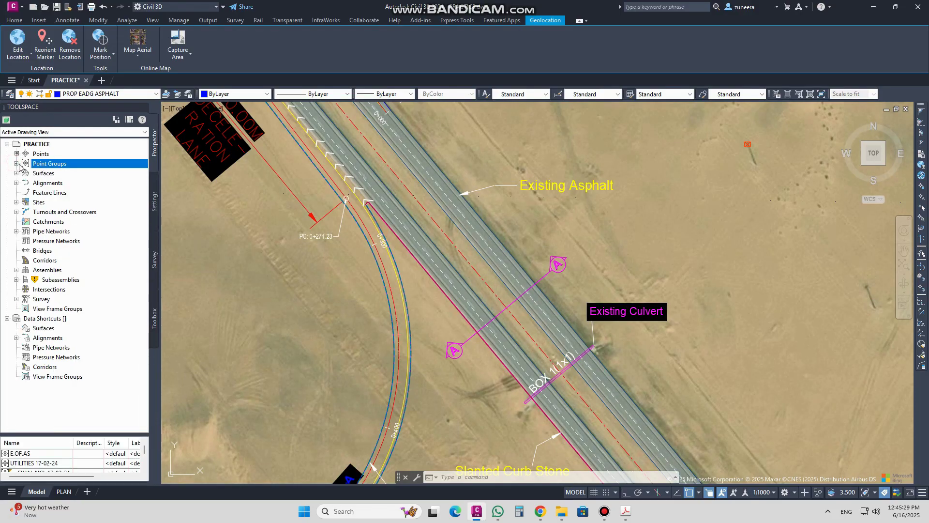
pyautogui.click(16, 164)
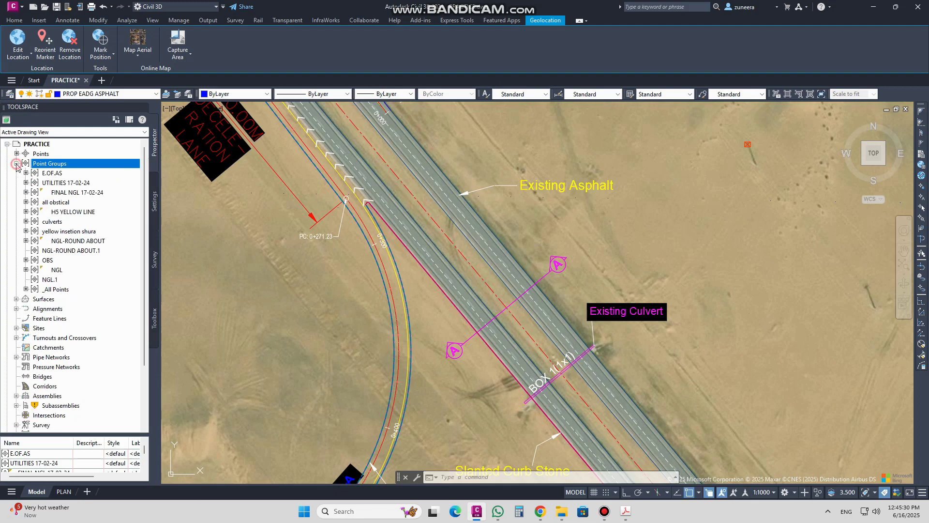
pyautogui.click(55, 173)
pyautogui.rightClick(70, 175)
pyautogui.click(83, 182)
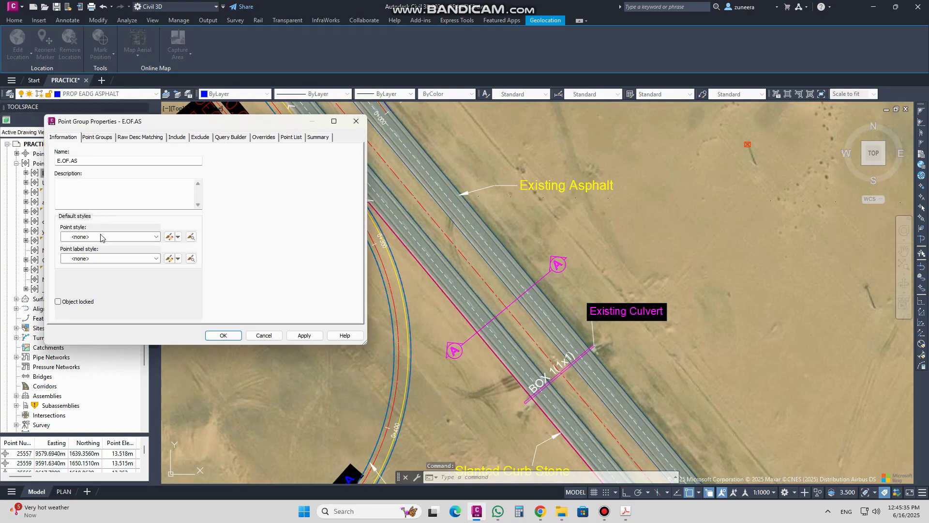
pyautogui.click(101, 237)
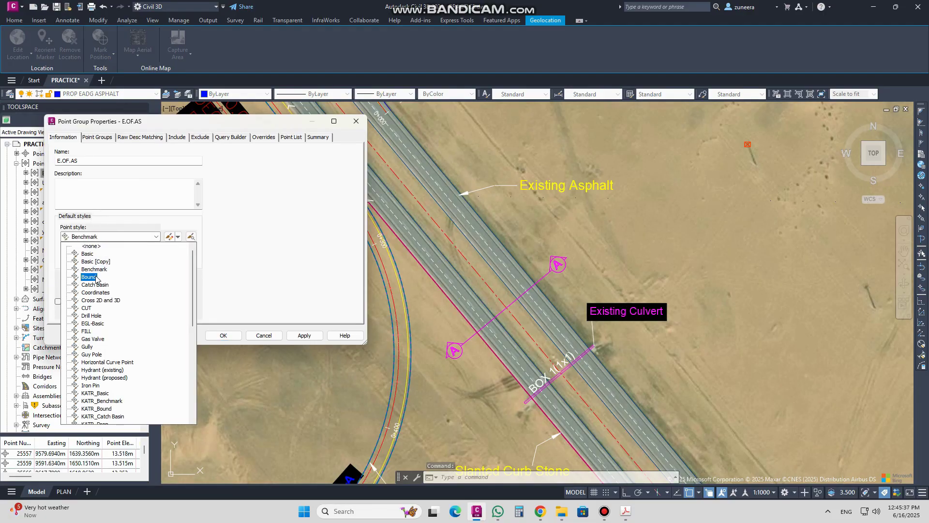
pyautogui.click(94, 269)
pyautogui.click(92, 259)
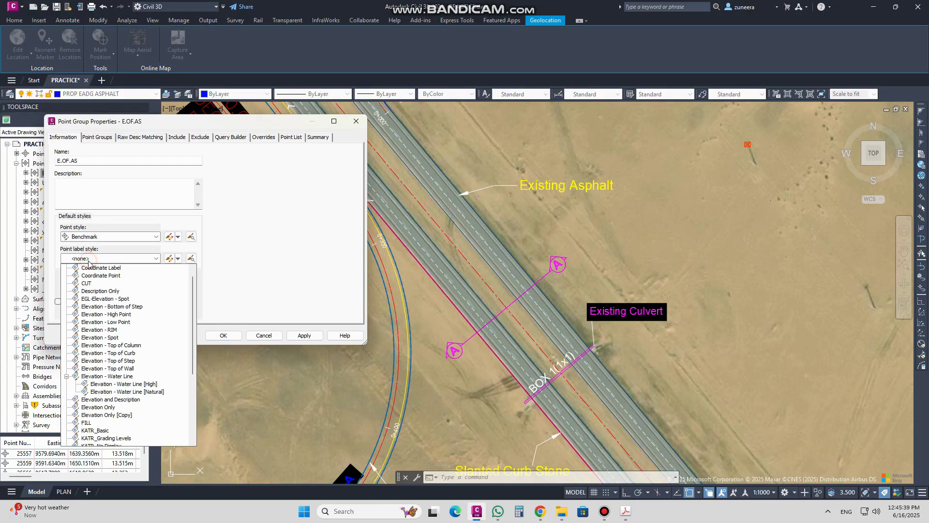
pyautogui.click(97, 300)
pyautogui.click(300, 335)
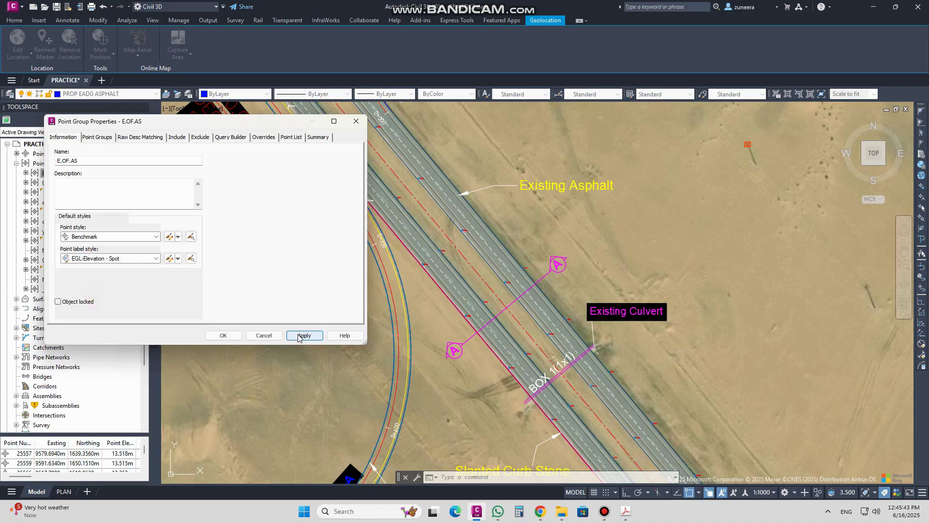
pyautogui.click(225, 335)
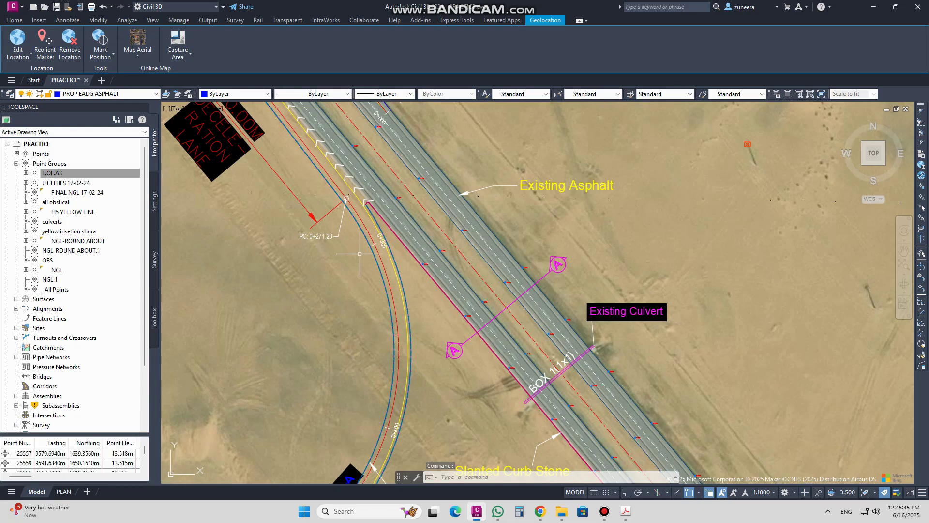
pyautogui.scroll(-4, 422, 323)
pyautogui.scroll(-2, 421, 323)
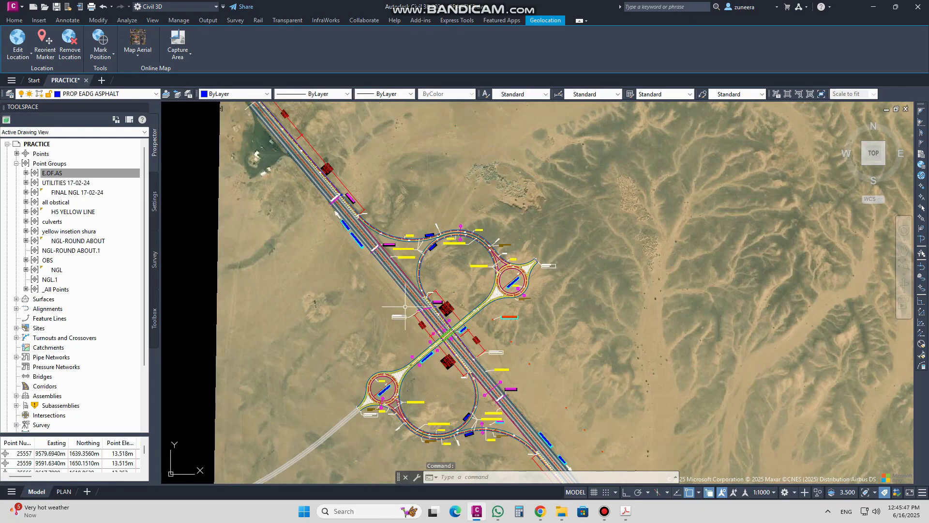
pyautogui.scroll(-2, 335, 135)
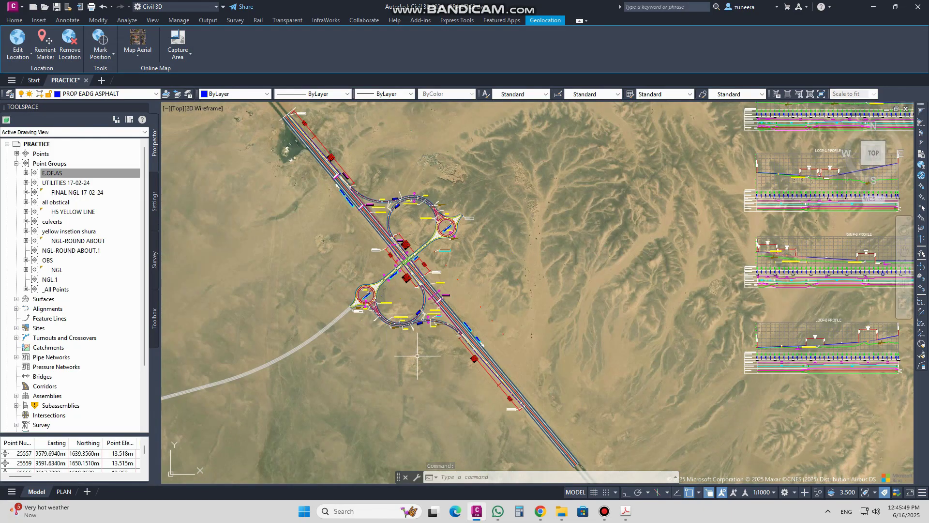
pyautogui.scroll(4, 443, 246)
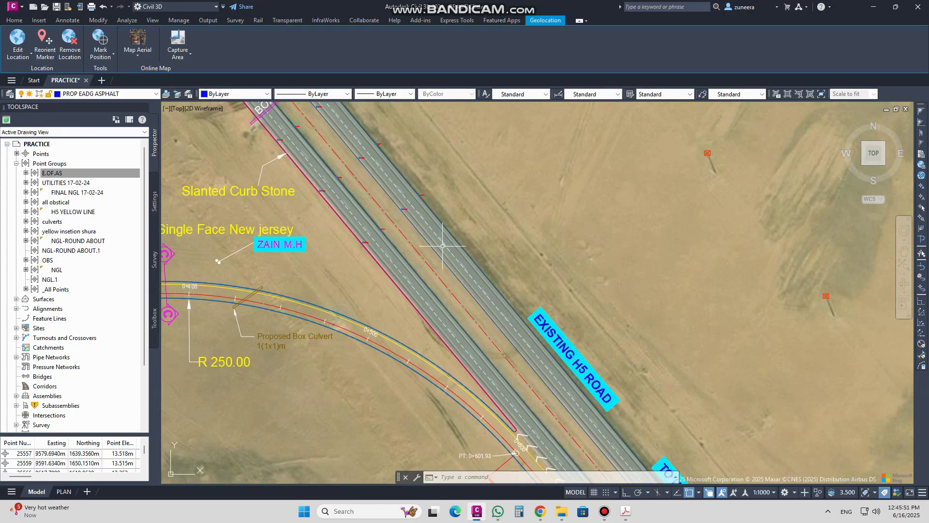
pyautogui.scroll(-4, 411, 271)
pyautogui.scroll(2, 401, 275)
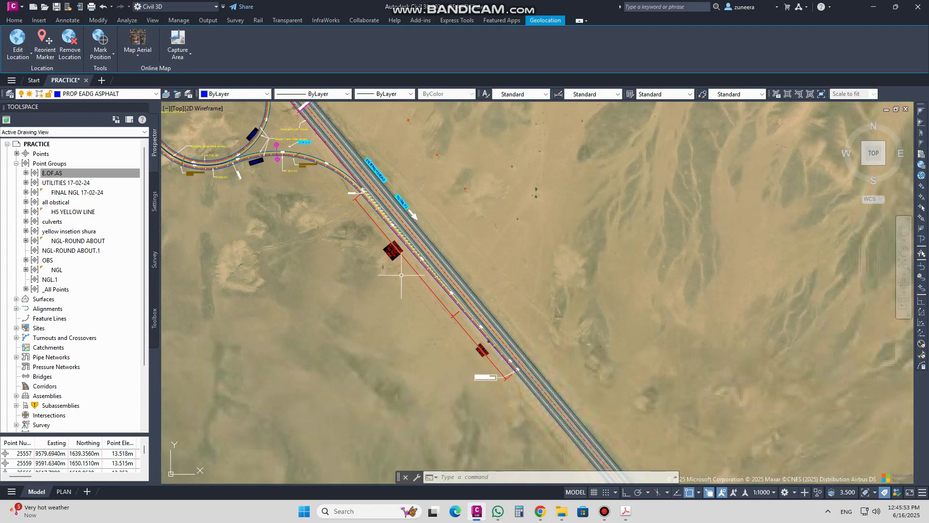
pyautogui.scroll(4, 367, 222)
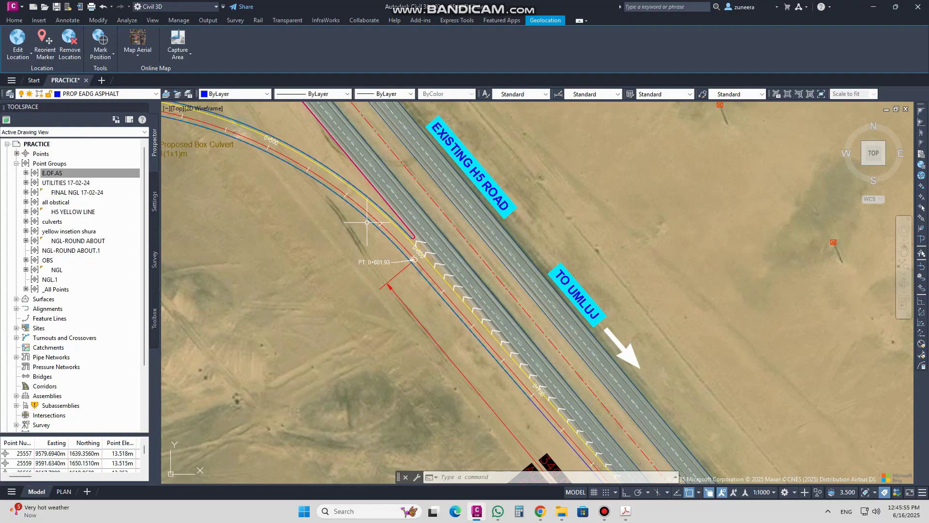
pyautogui.scroll(-3, 546, 400)
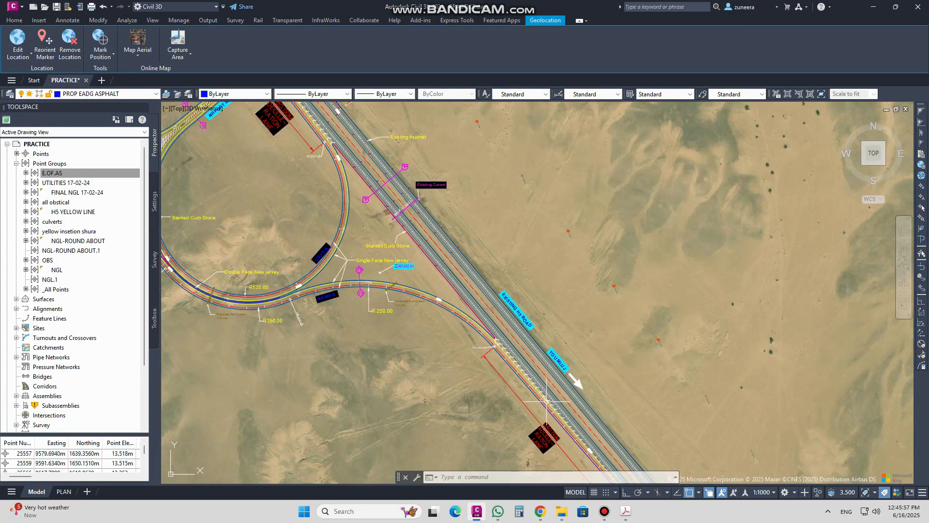
pyautogui.scroll(5, 449, 321)
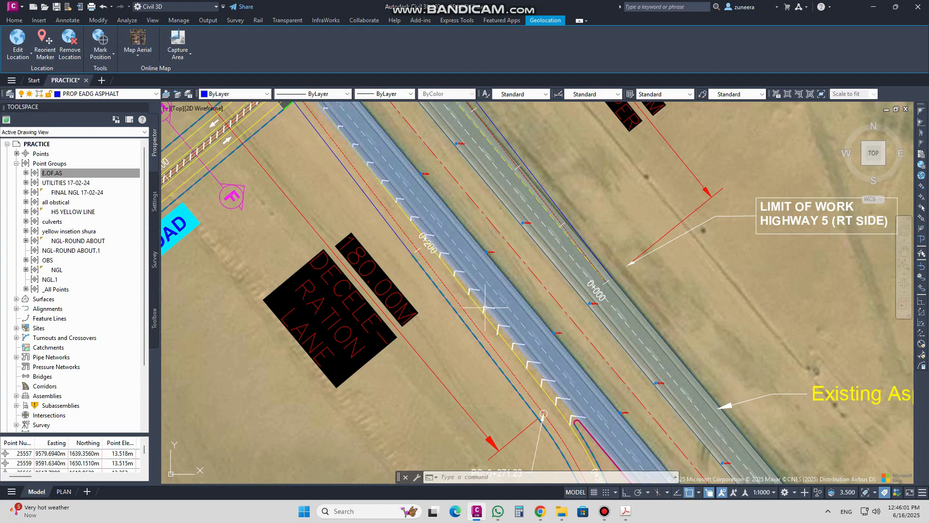
pyautogui.scroll(-4, 446, 212)
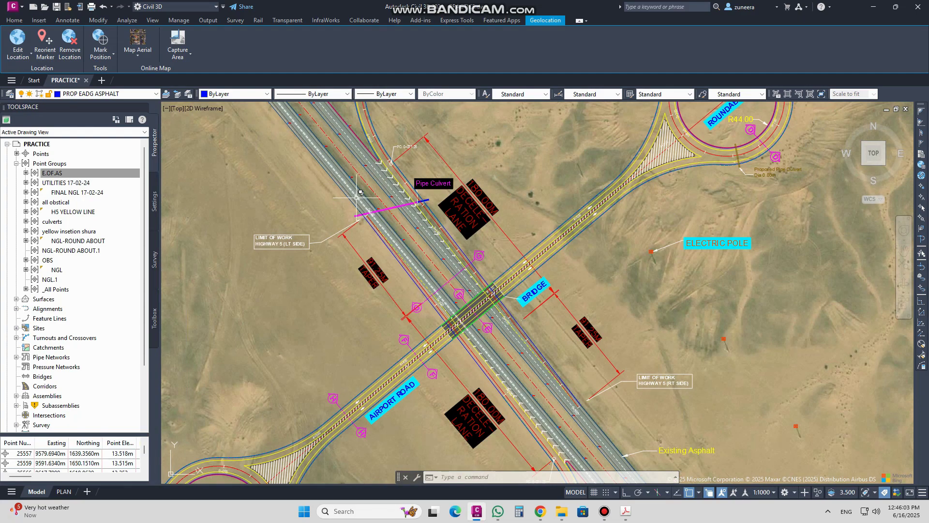
pyautogui.moveTo(484, 356); pyautogui.dragTo(350, 147, button='middle')
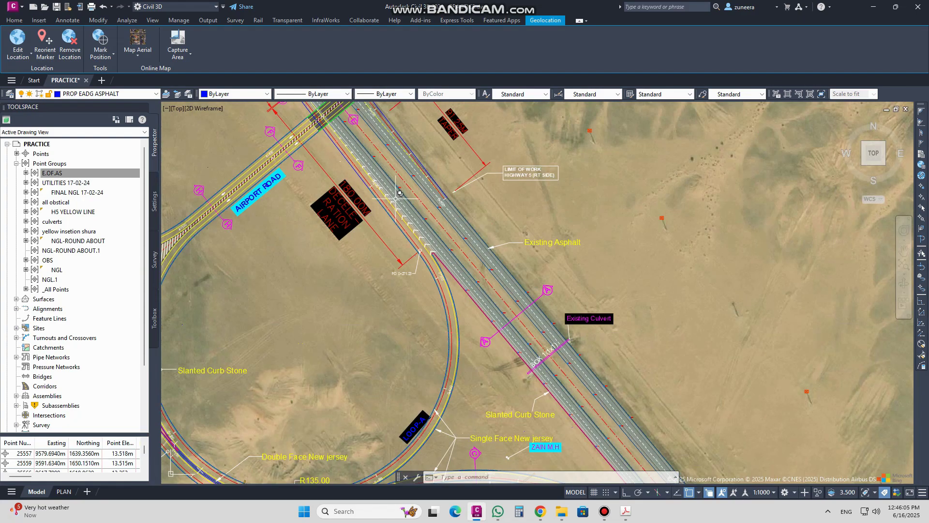
pyautogui.moveTo(439, 302); pyautogui.dragTo(489, 291, button='middle')
pyautogui.scroll(-2, 489, 291)
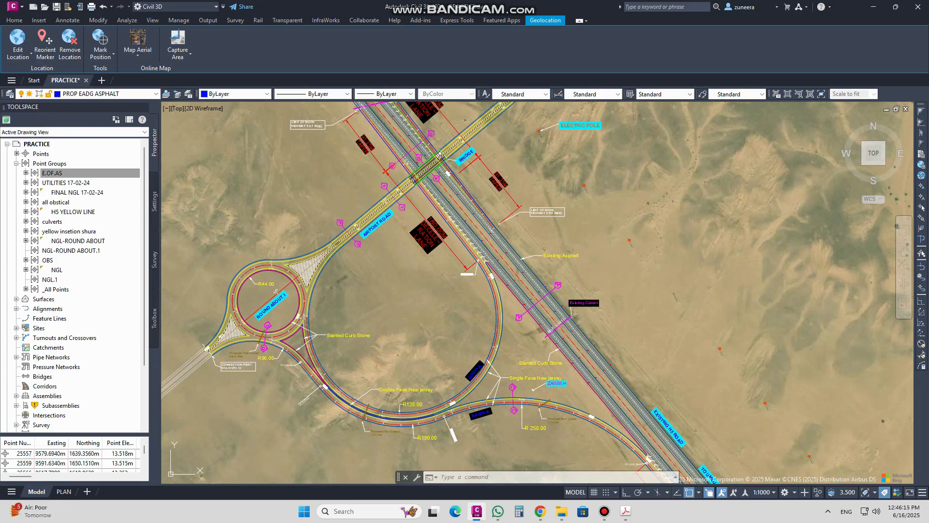
pyautogui.moveTo(283, 312); pyautogui.dragTo(380, 217, button='middle')
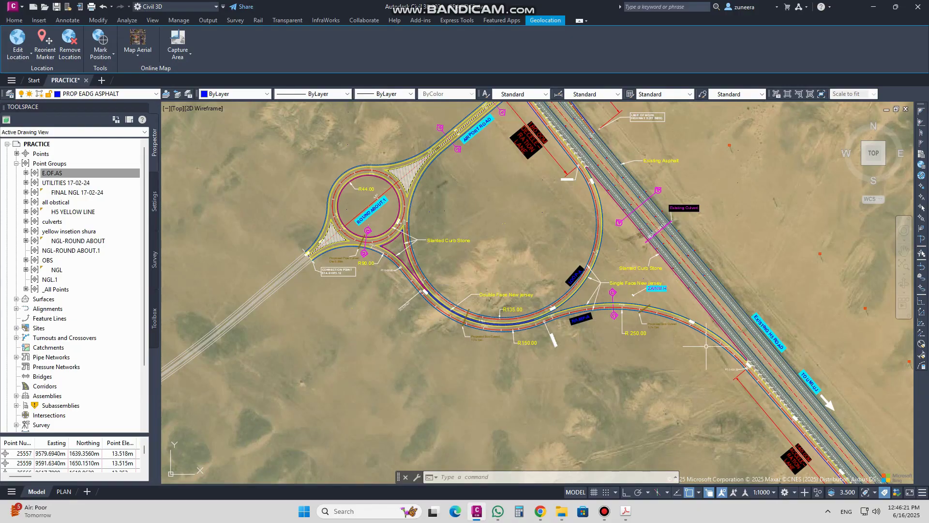
pyautogui.moveTo(453, 255); pyautogui.dragTo(451, 255, button='middle')
pyautogui.moveTo(341, 211); pyautogui.dragTo(325, 363, button='middle')
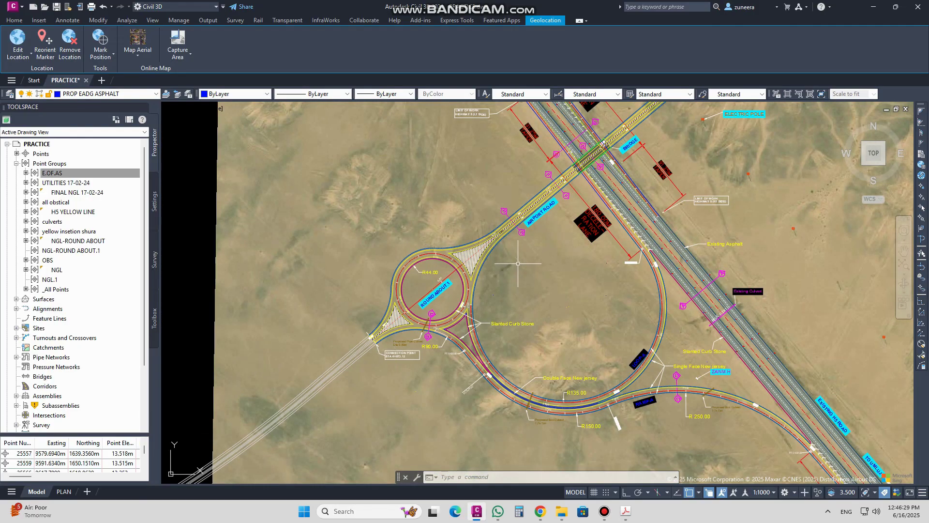
pyautogui.moveTo(678, 194); pyautogui.dragTo(556, 257, button='middle')
pyautogui.moveTo(580, 150); pyautogui.dragTo(468, 285, button='middle')
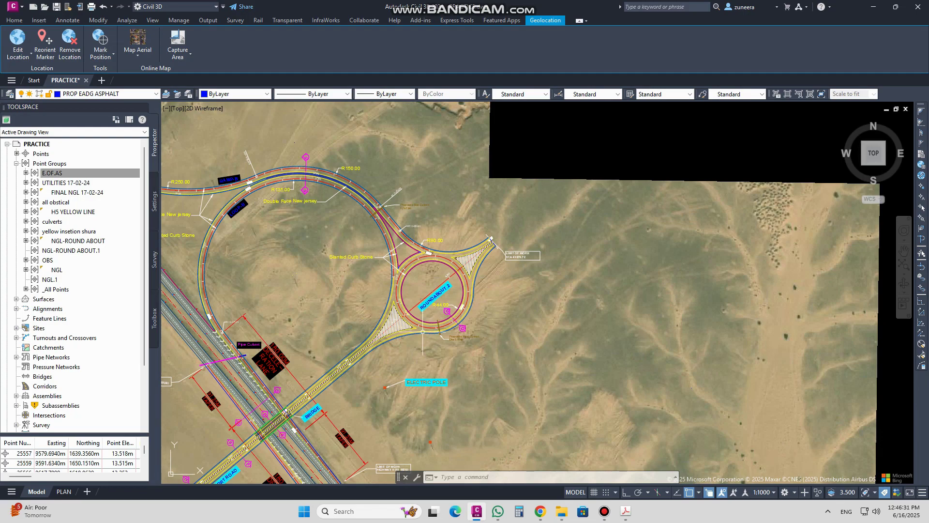
pyautogui.moveTo(399, 291); pyautogui.dragTo(469, 245, button='middle')
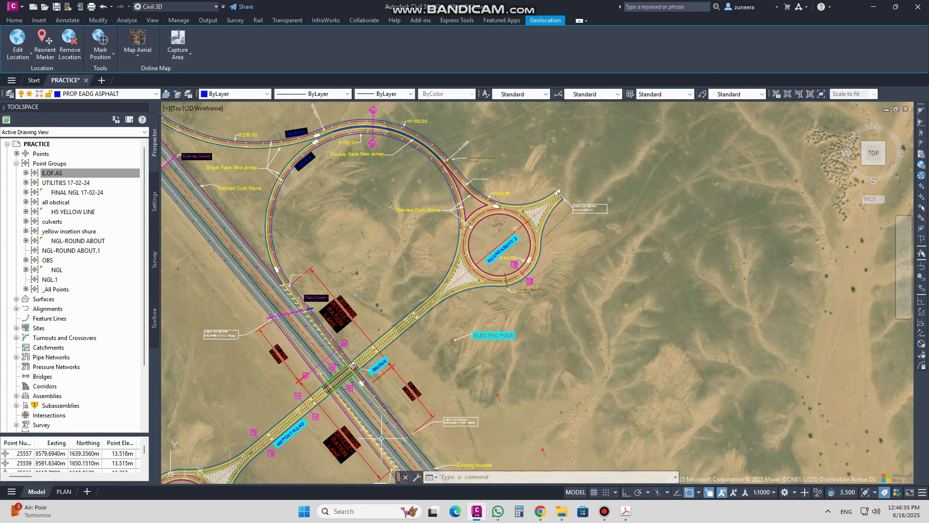
pyautogui.moveTo(384, 433); pyautogui.dragTo(393, 371, button='middle')
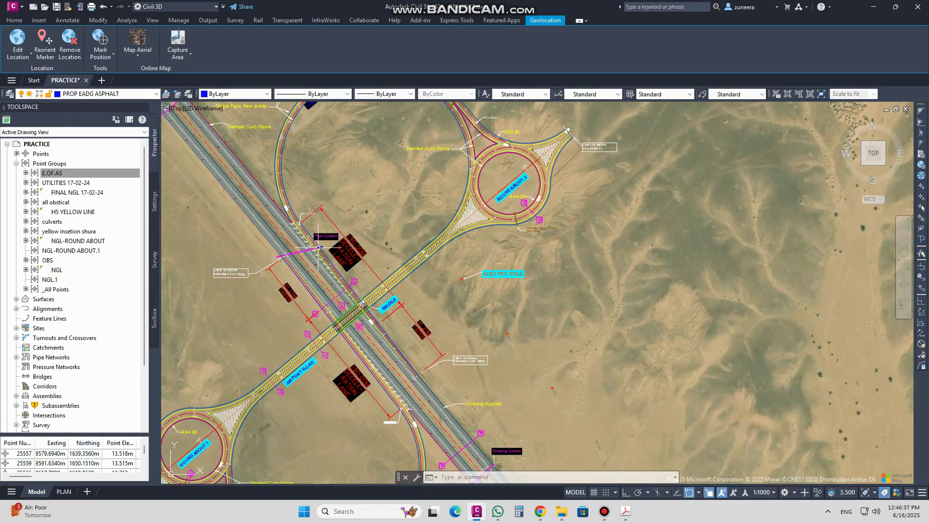
pyautogui.moveTo(304, 139); pyautogui.dragTo(386, 387, button='middle')
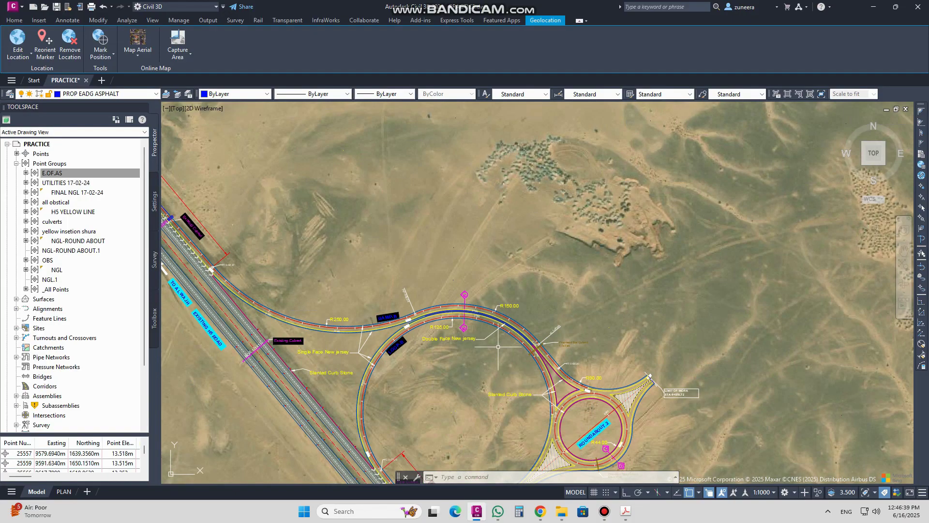
pyautogui.moveTo(203, 213); pyautogui.dragTo(472, 299, button='middle')
pyautogui.scroll(-6, 400, 272)
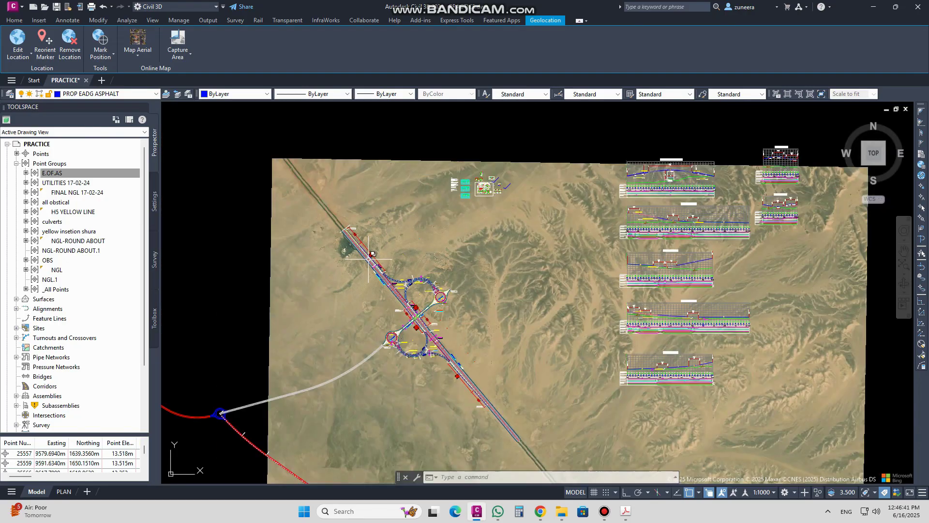
pyautogui.scroll(3, 411, 311)
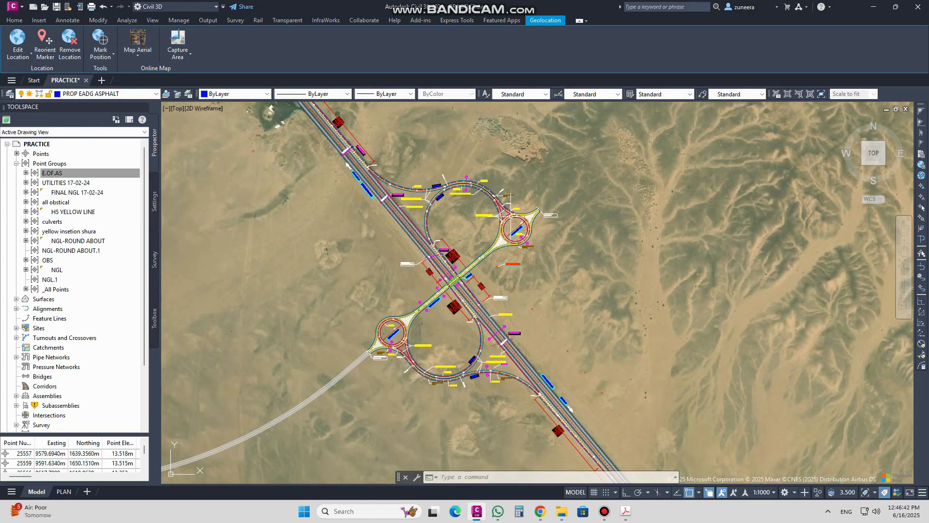
pyautogui.scroll(6, 502, 175)
pyautogui.moveTo(332, 232); pyautogui.dragTo(697, 396, button='middle')
pyautogui.moveTo(244, 209); pyautogui.dragTo(477, 344, button='middle')
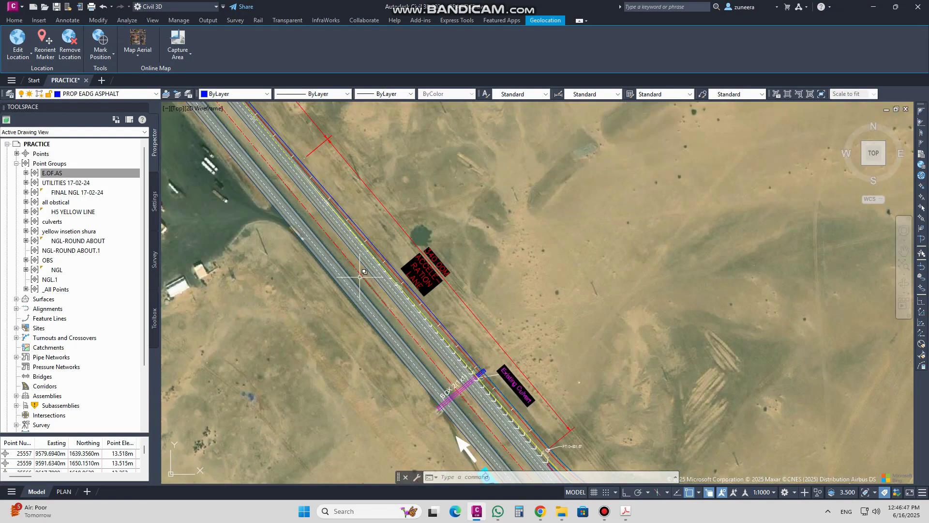
pyautogui.scroll(-3, 442, 335)
pyautogui.scroll(-7, 443, 335)
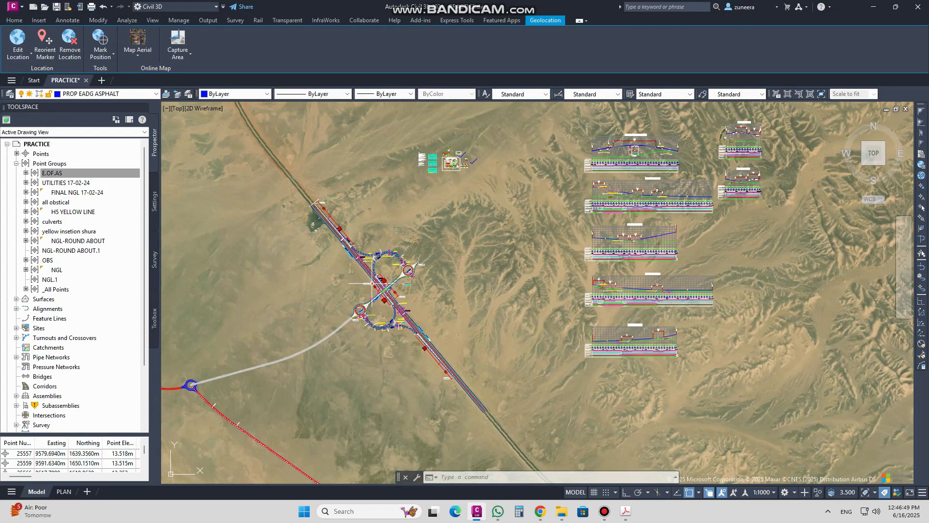
pyautogui.scroll(5, 373, 283)
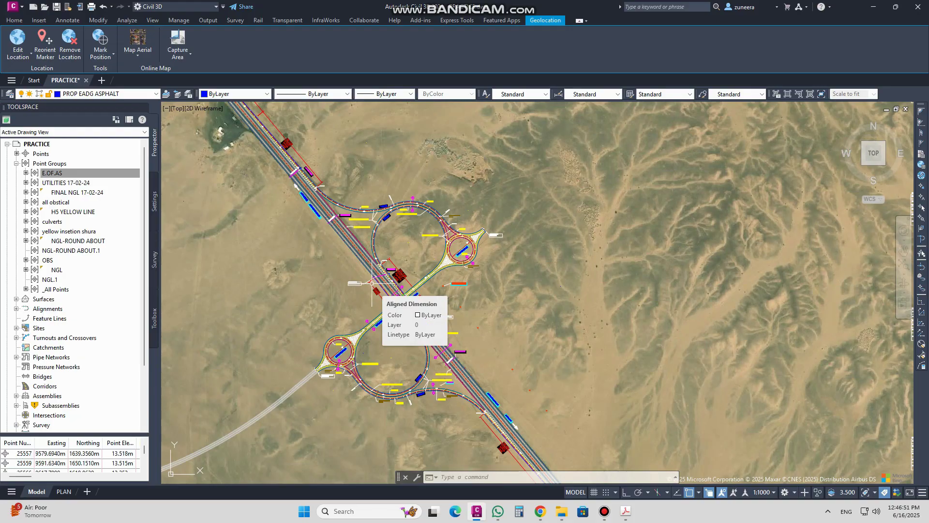
pyautogui.click(130, 58)
# Turn off the aerial map and zoom to the loop's R135.00 and R150.00 curves
pyautogui.click(148, 131)
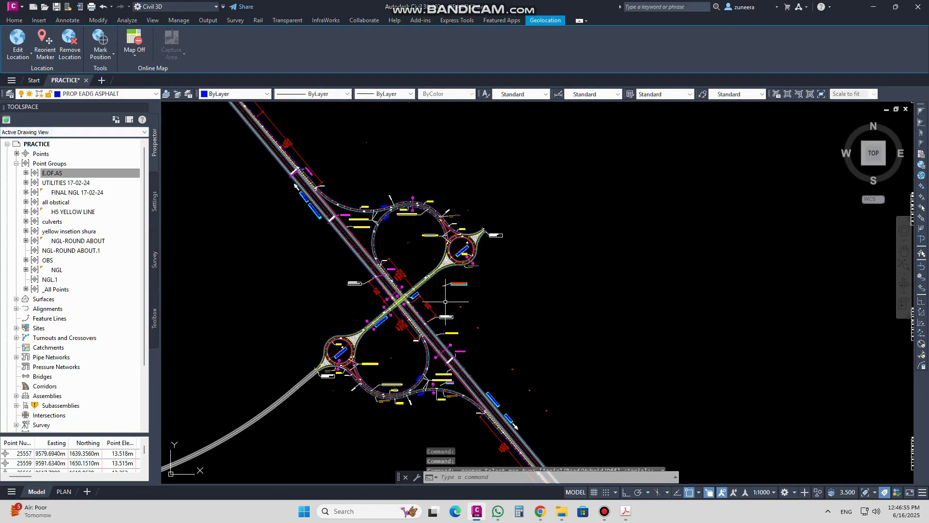
pyautogui.scroll(5, 339, 372)
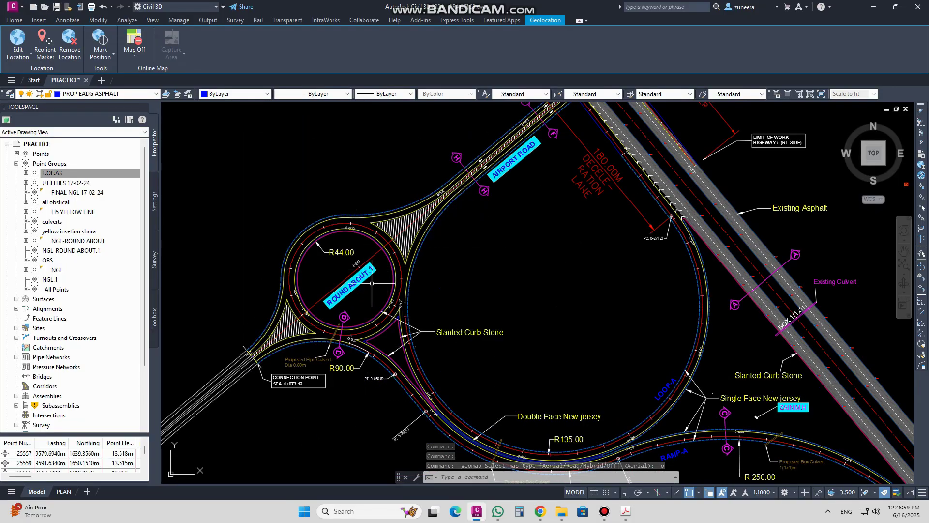
pyautogui.scroll(4, 327, 270)
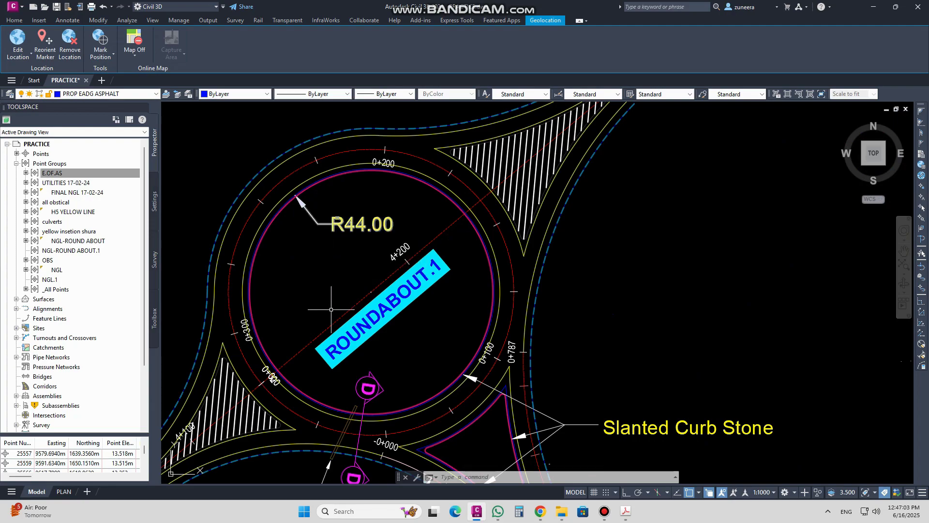
pyautogui.scroll(-4, 331, 310)
pyautogui.moveTo(477, 388); pyautogui.dragTo(391, 251, button='middle')
pyautogui.scroll(4, 479, 358)
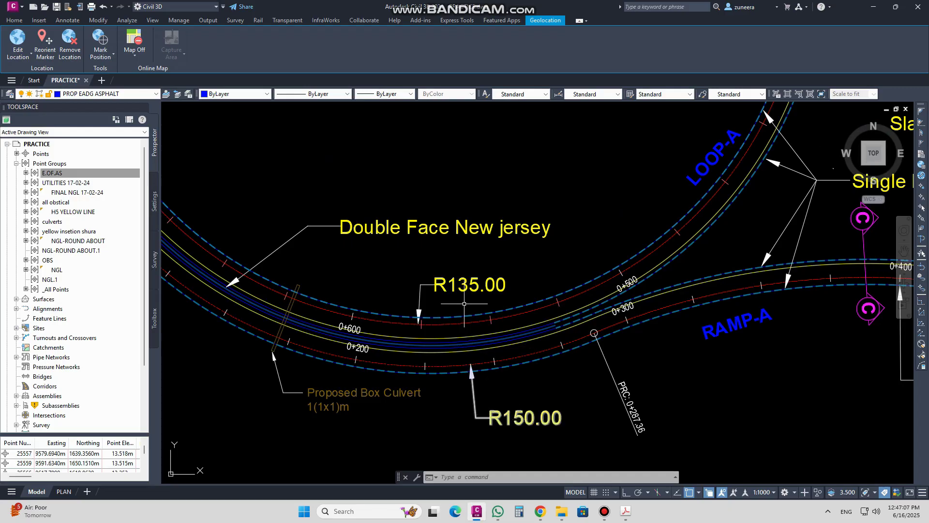
pyautogui.scroll(-5, 410, 363)
pyautogui.scroll(2, 457, 271)
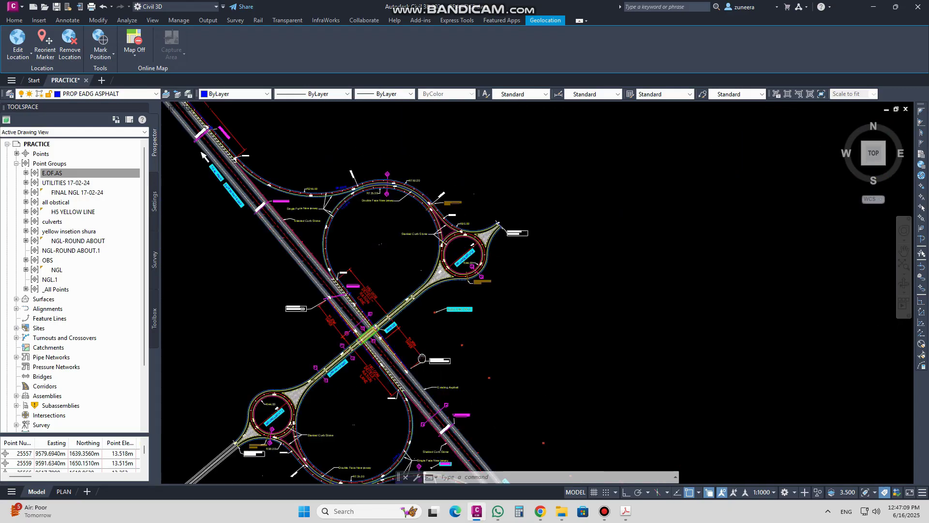
pyautogui.scroll(-4, 376, 295)
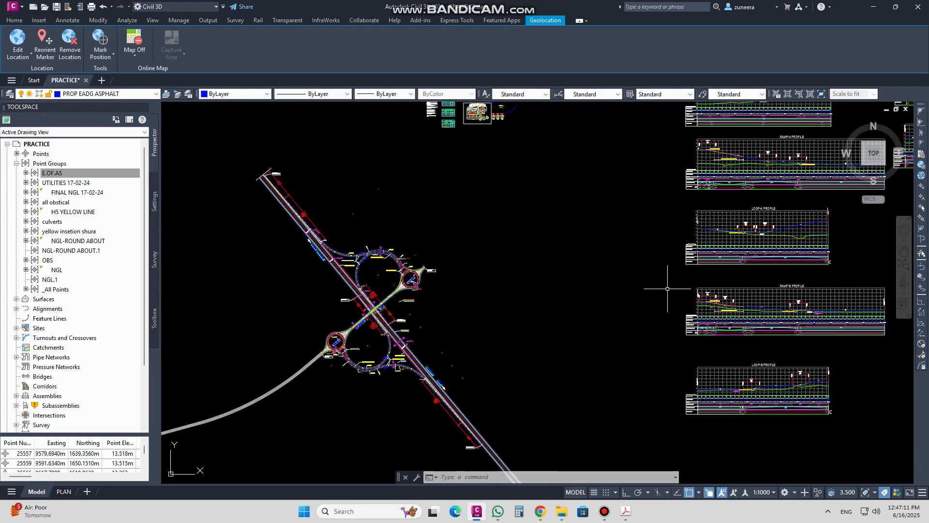
# Pan past the detail sheets to the bridge and second roundabout, then open the RA folder
pyautogui.moveTo(446, 160)
pyautogui.mouseDown(button='middle')
pyautogui.moveTo(529, 193)
pyautogui.moveTo(452, 321)
pyautogui.mouseUp(button='middle')
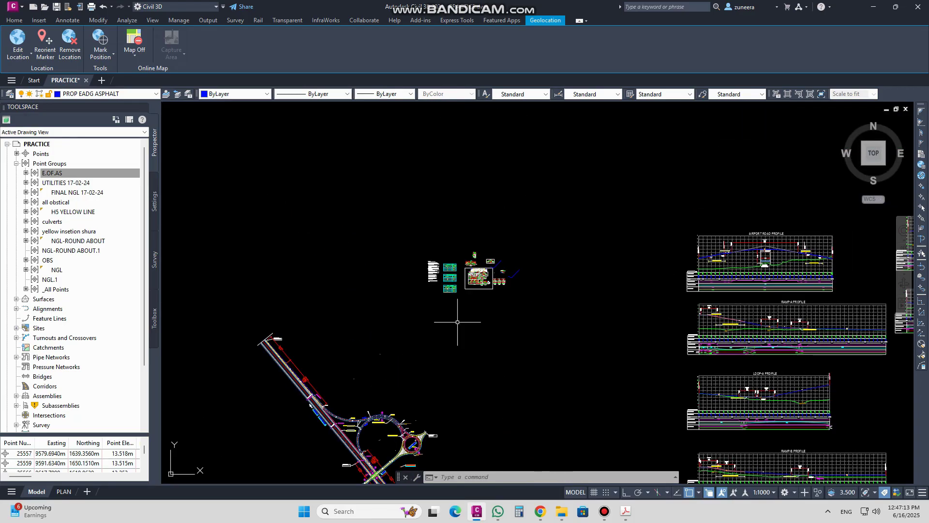
pyautogui.scroll(6, 468, 275)
pyautogui.scroll(6, 474, 250)
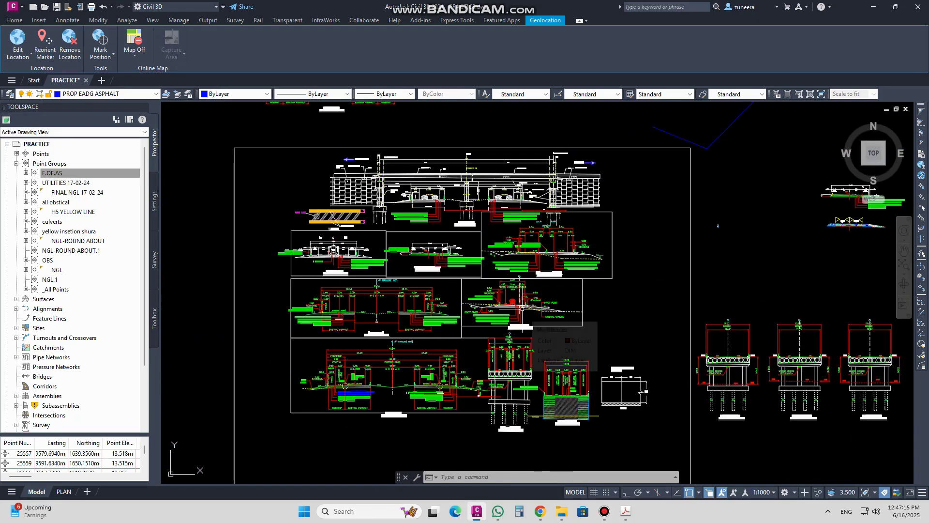
pyautogui.scroll(8, 380, 311)
pyautogui.scroll(-15, 465, 271)
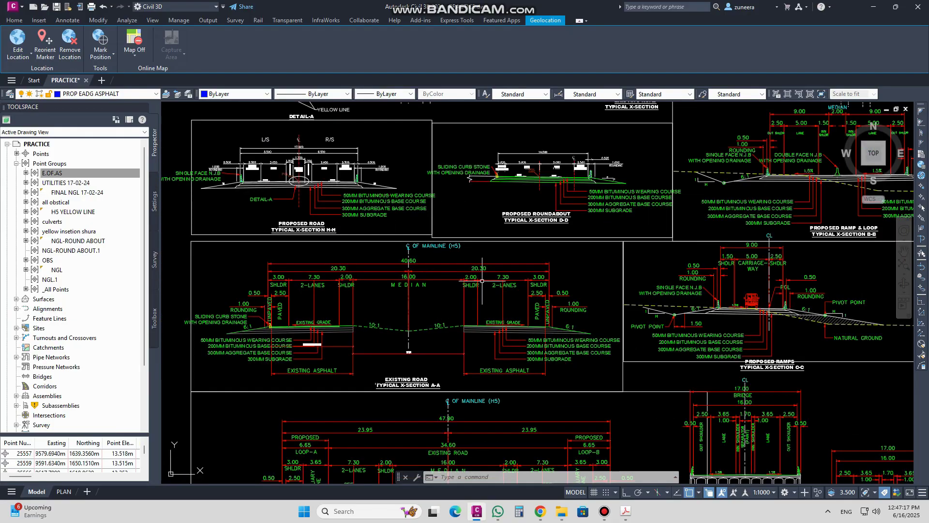
pyautogui.scroll(-3, 468, 267)
pyautogui.scroll(10, 362, 332)
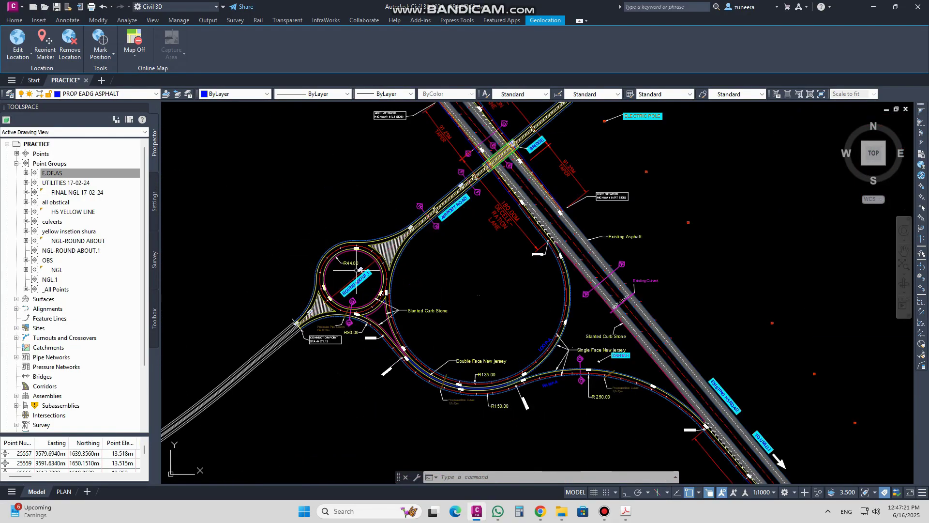
pyautogui.moveTo(596, 270); pyautogui.dragTo(502, 366, button='middle')
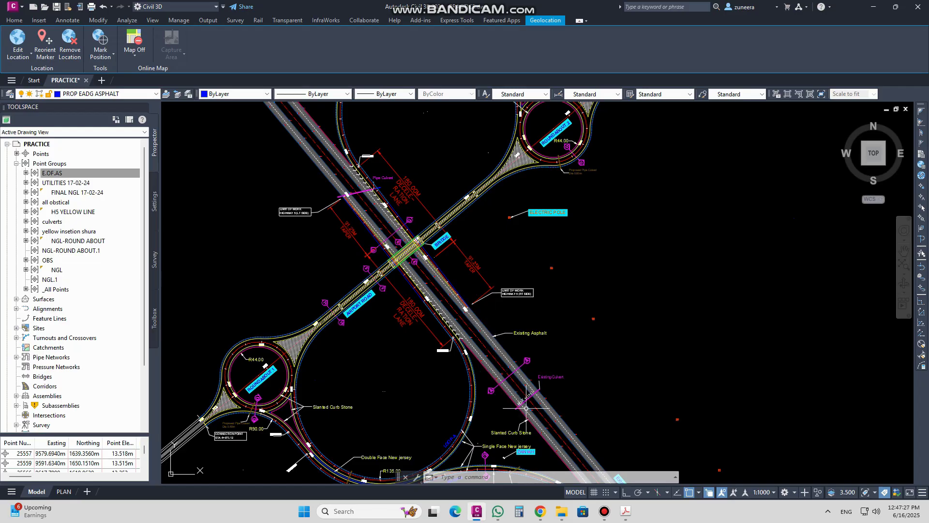
pyautogui.click(562, 511)
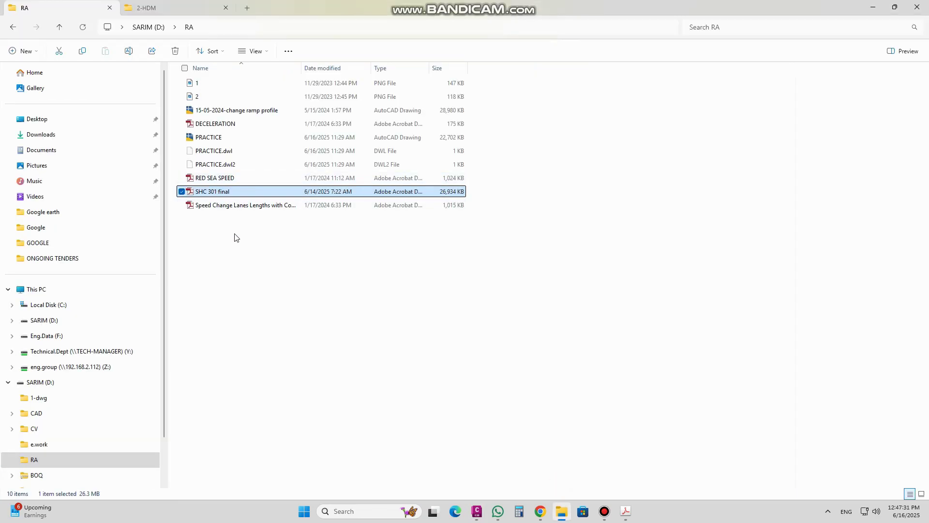
# Preview the SHC 301 final PDF in the RA folder and bring it up in Acrobat
pyautogui.click(213, 179)
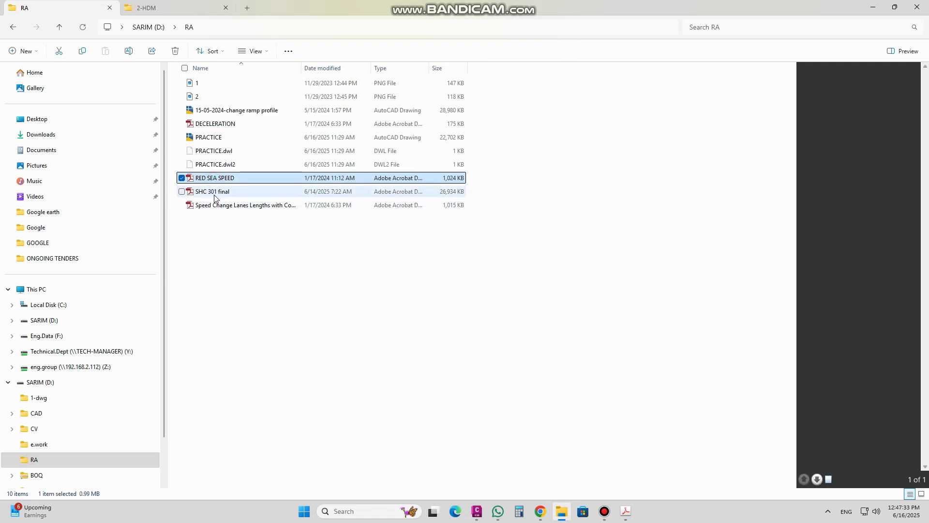
pyautogui.click(214, 194)
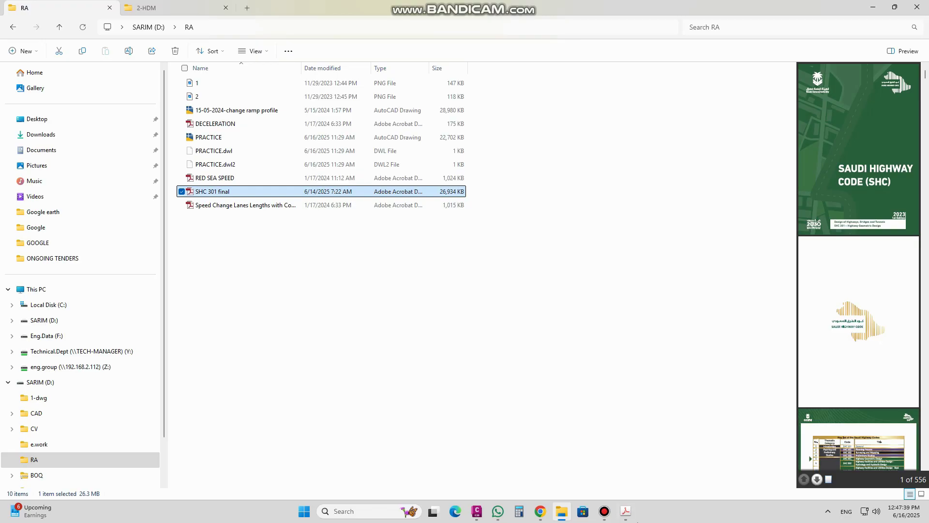
pyautogui.click(627, 512)
pyautogui.scroll(-2, 390, 274)
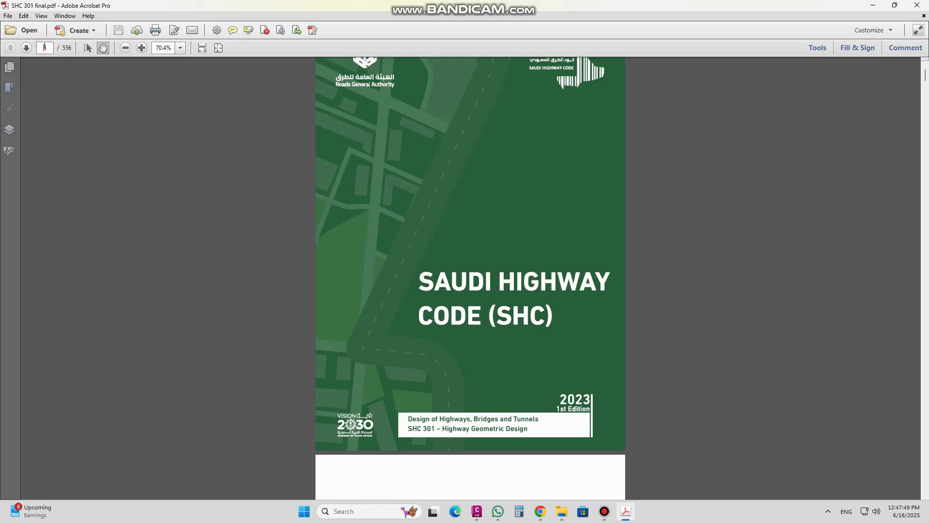
# Jump to page 134 and scroll past Tables 4-12 and 4-13 to Table 4-14
pyautogui.click(27, 47)
pyautogui.click(27, 48)
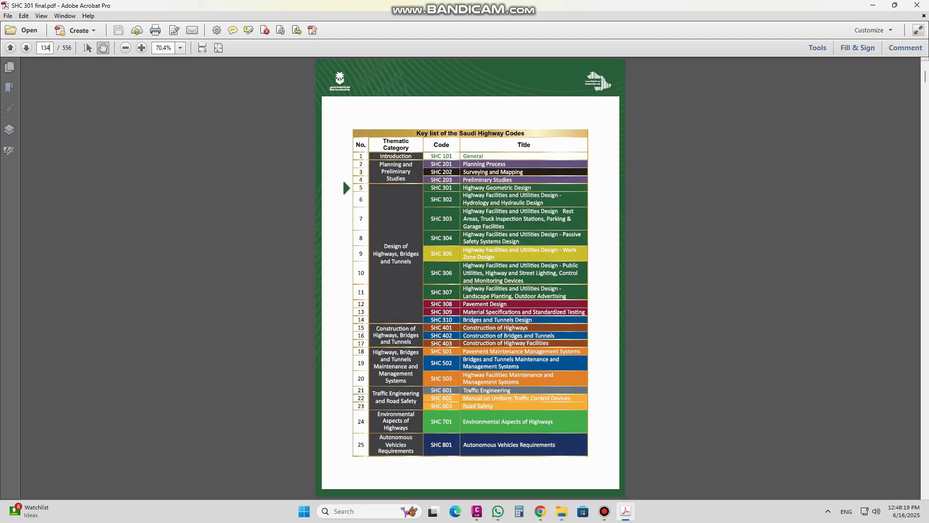
pyautogui.press('Return')
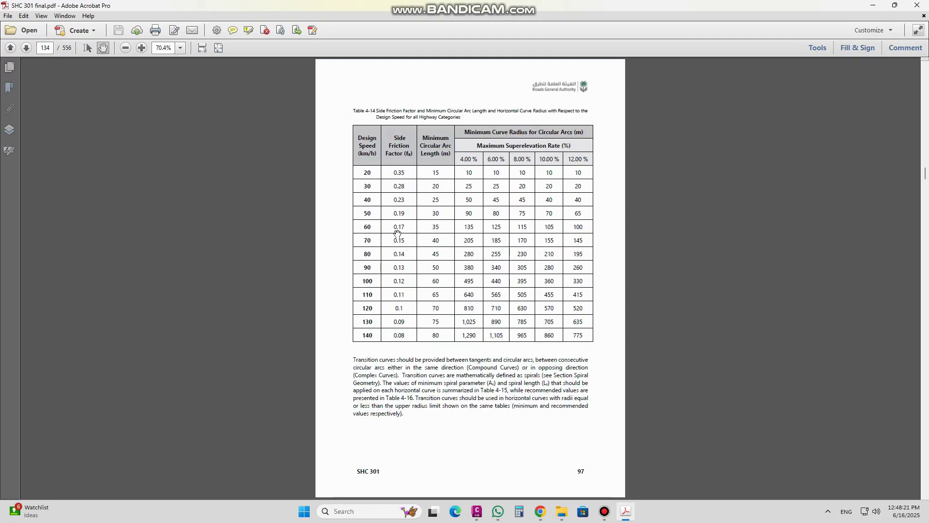
pyautogui.scroll(20, 397, 233)
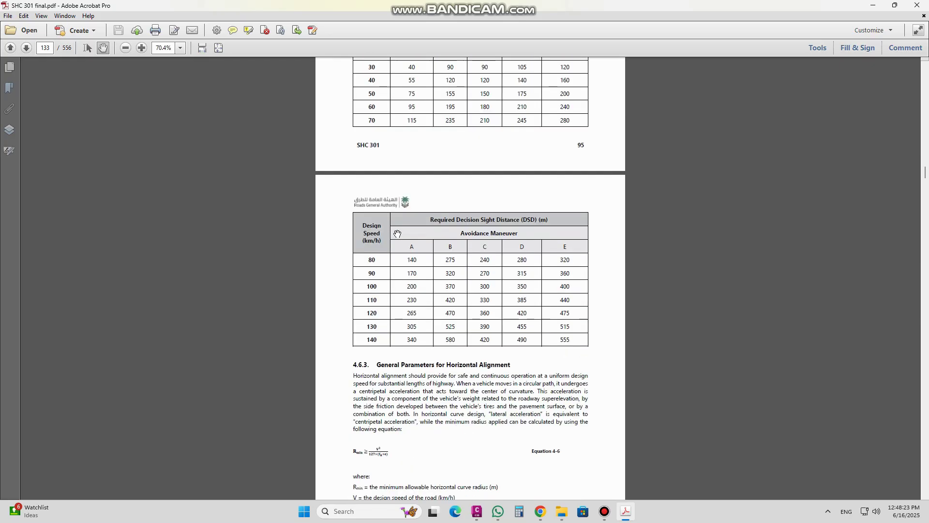
pyautogui.scroll(20, 397, 233)
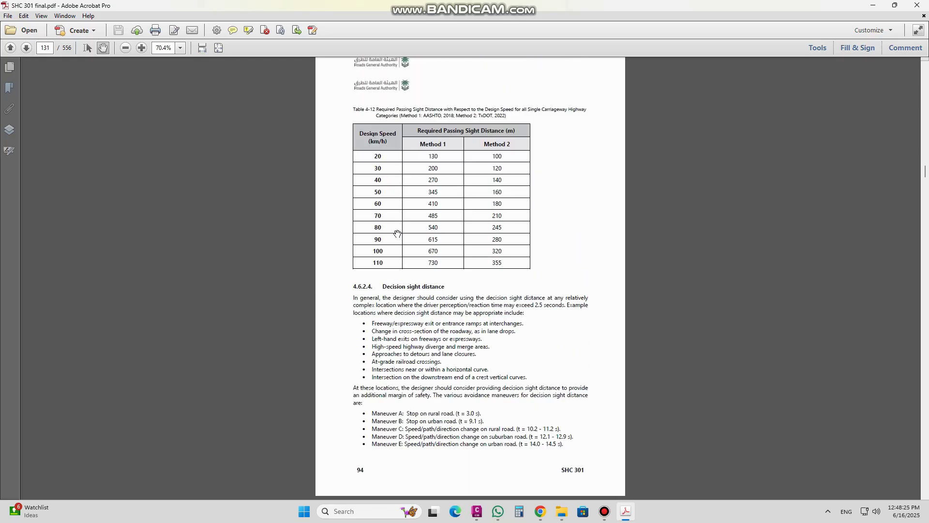
pyautogui.scroll(10, 397, 233)
pyautogui.scroll(-6, 474, 272)
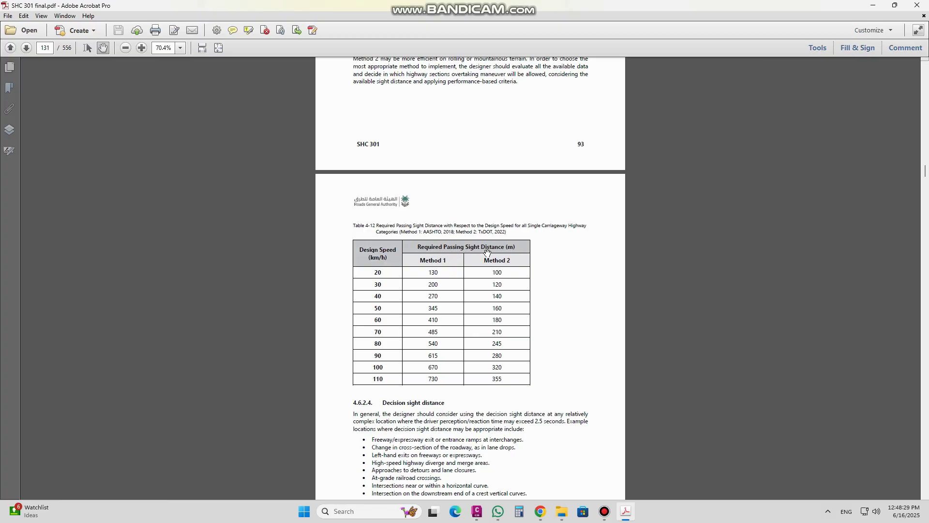
pyautogui.scroll(-20, 474, 258)
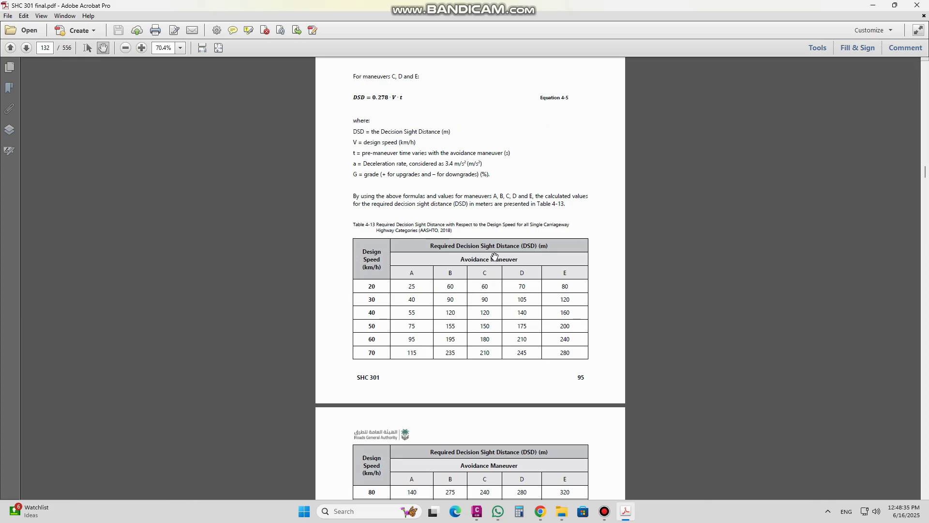
pyautogui.scroll(-5, 463, 261)
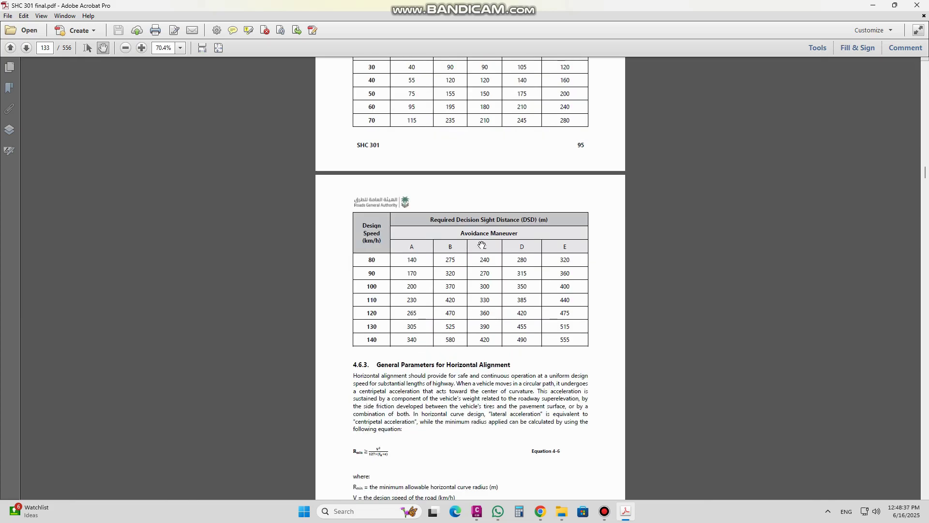
pyautogui.scroll(-5, 482, 246)
pyautogui.scroll(-5, 385, 196)
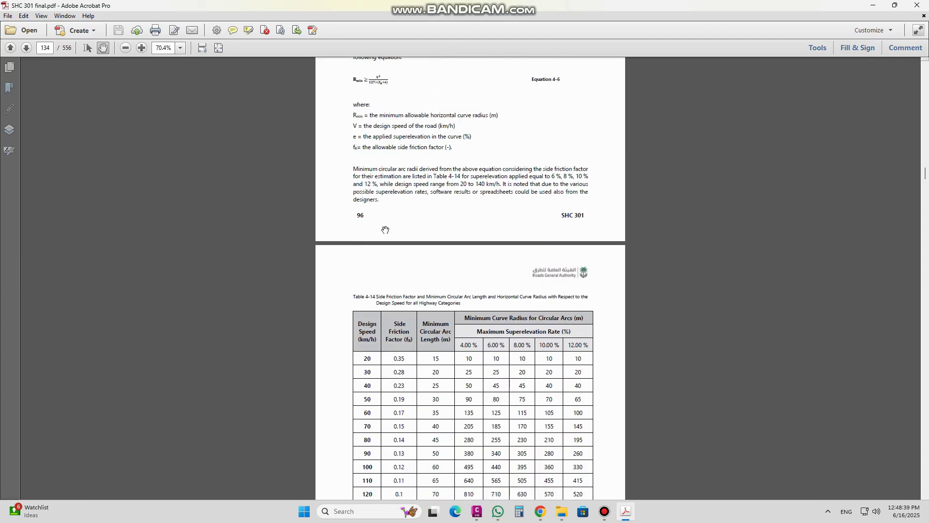
pyautogui.scroll(-1, 458, 240)
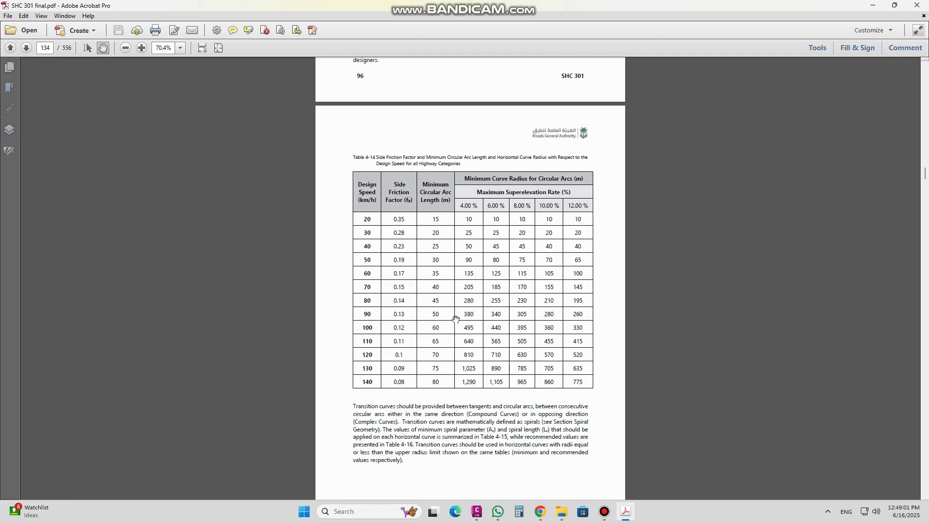
# Compare the R135.00 loop curve against Table 4-14, then advance to Tables 4-15 and 4-16
pyautogui.click(477, 511)
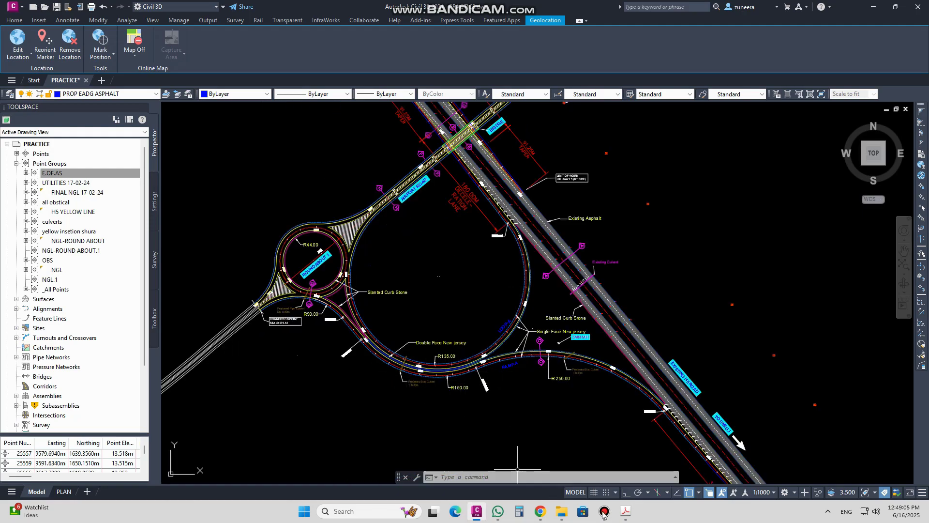
pyautogui.click(625, 511)
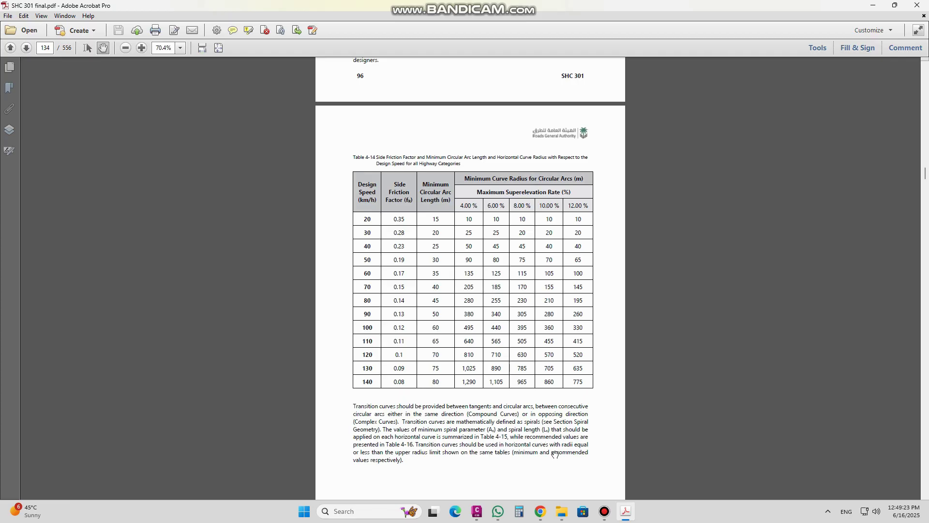
pyautogui.click(477, 511)
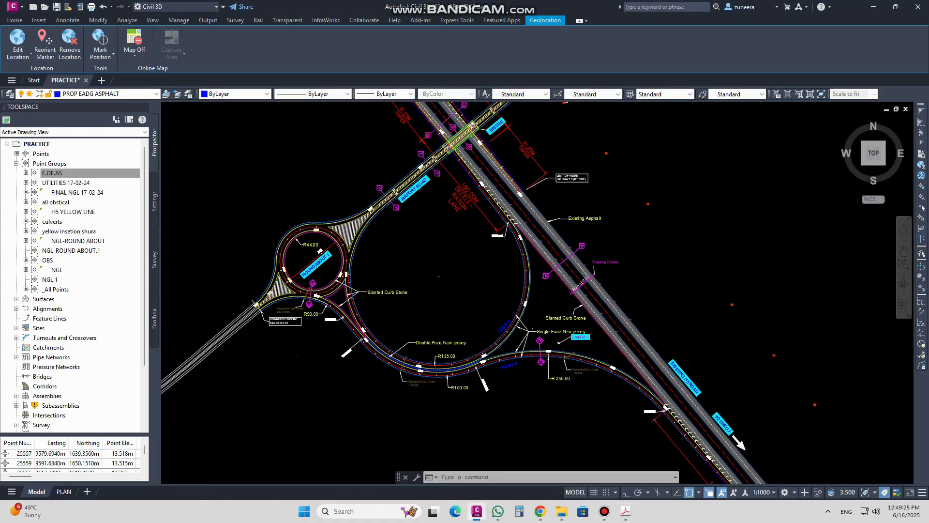
pyautogui.scroll(6, 383, 327)
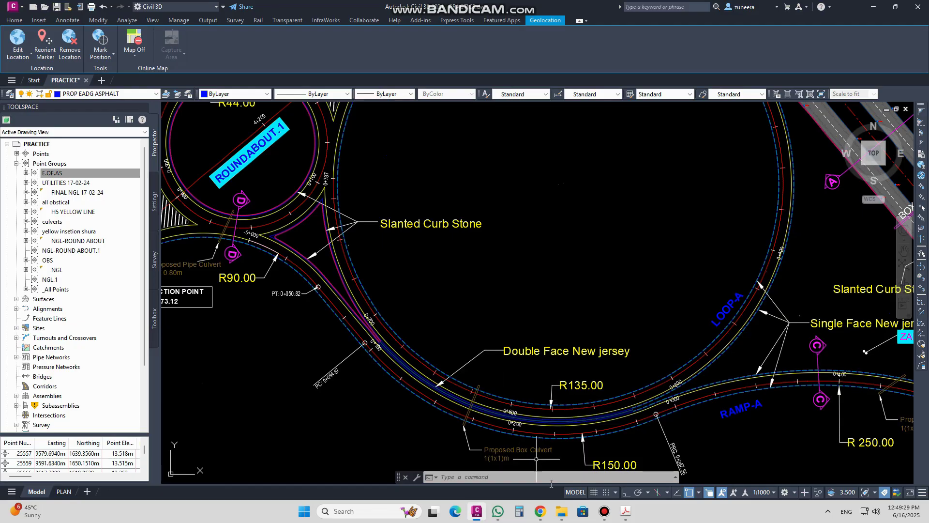
pyautogui.click(627, 514)
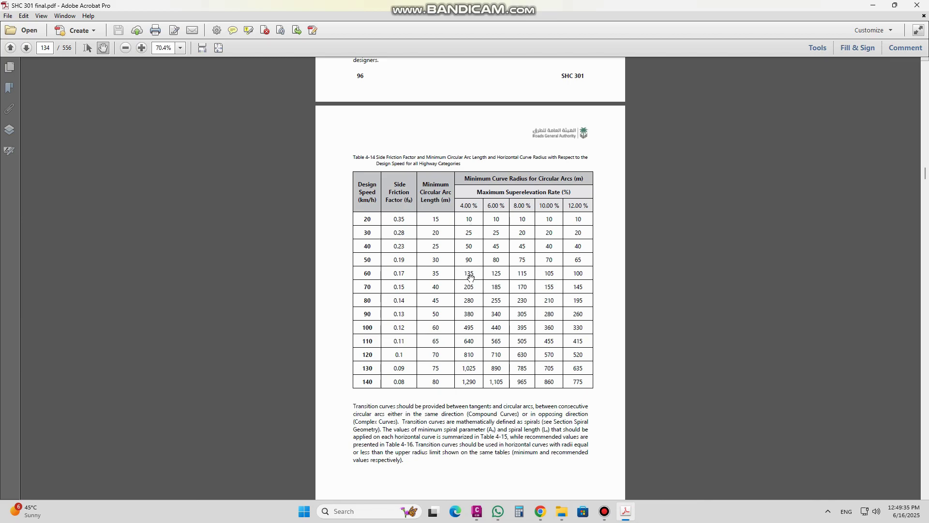
pyautogui.click(626, 514)
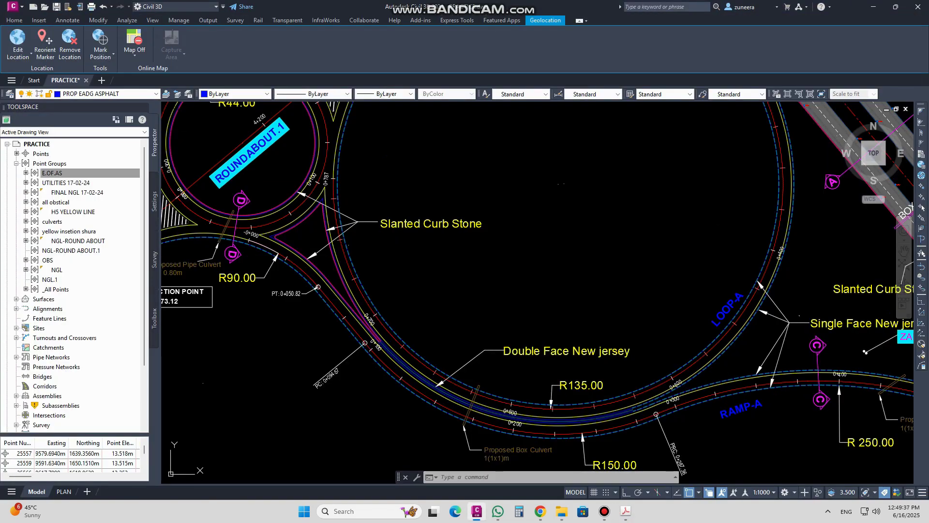
pyautogui.scroll(5, 488, 292)
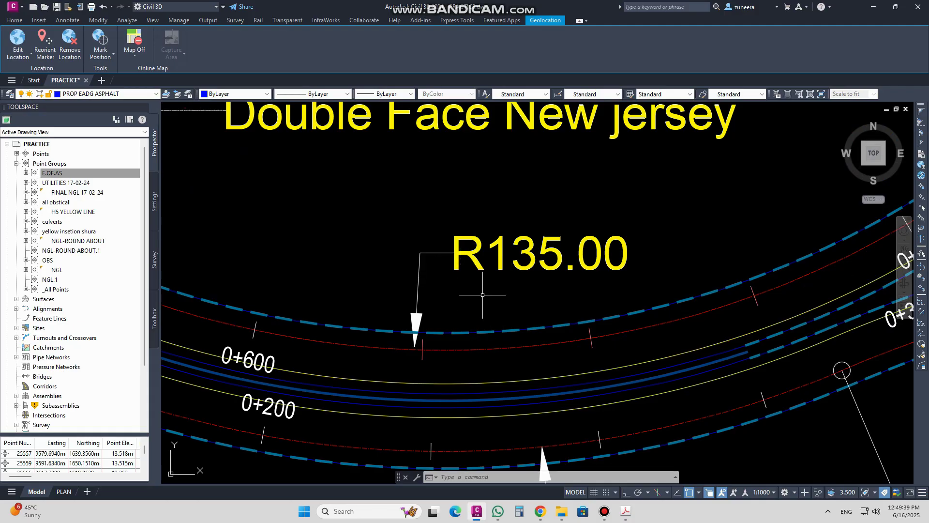
pyautogui.click(626, 512)
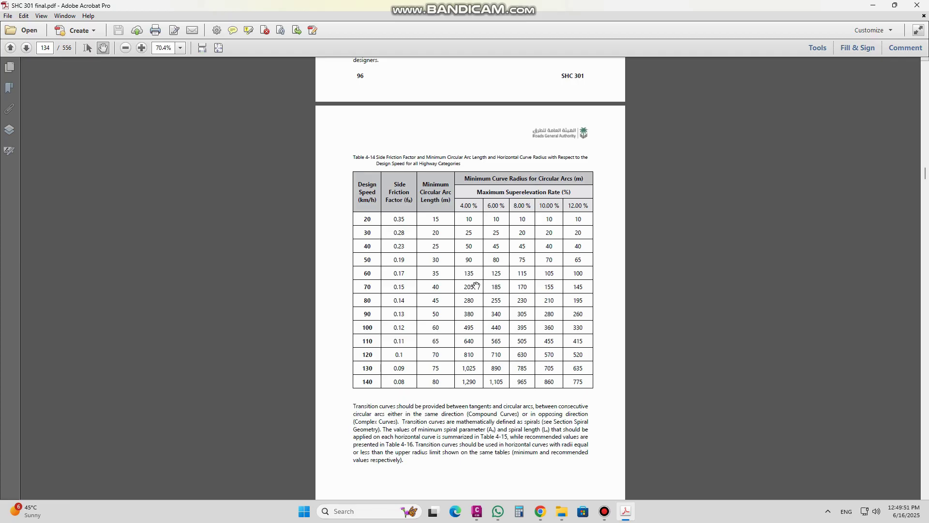
pyautogui.click(27, 47)
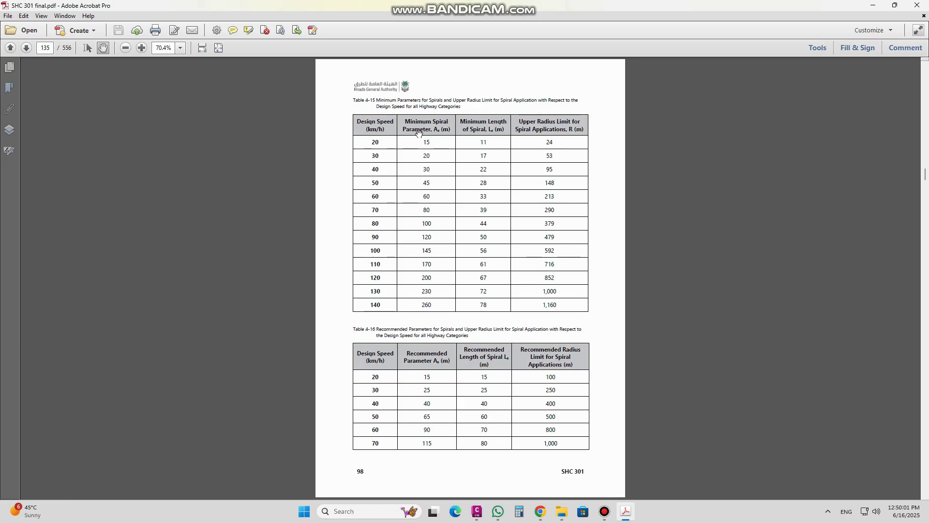
# Advance to page 136 and scroll to Table 4-17's maximum grades by design speed
pyautogui.click(27, 48)
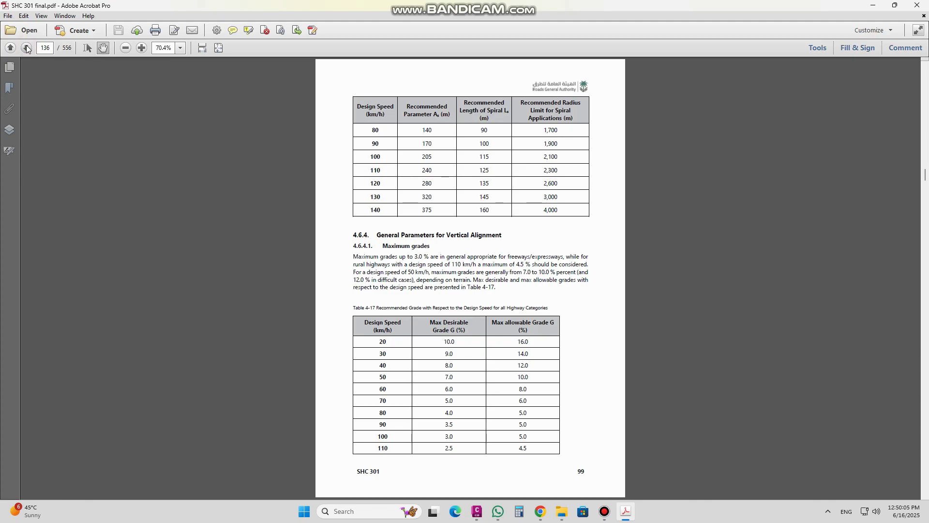
pyautogui.scroll(-2, 394, 322)
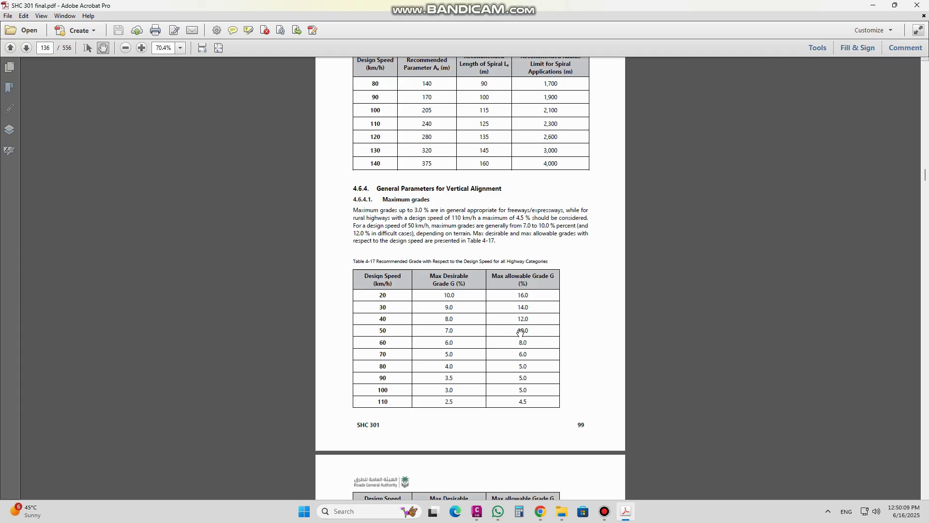
# Return to the drawing and zoom over the typical cross-section sheets
pyautogui.click(477, 511)
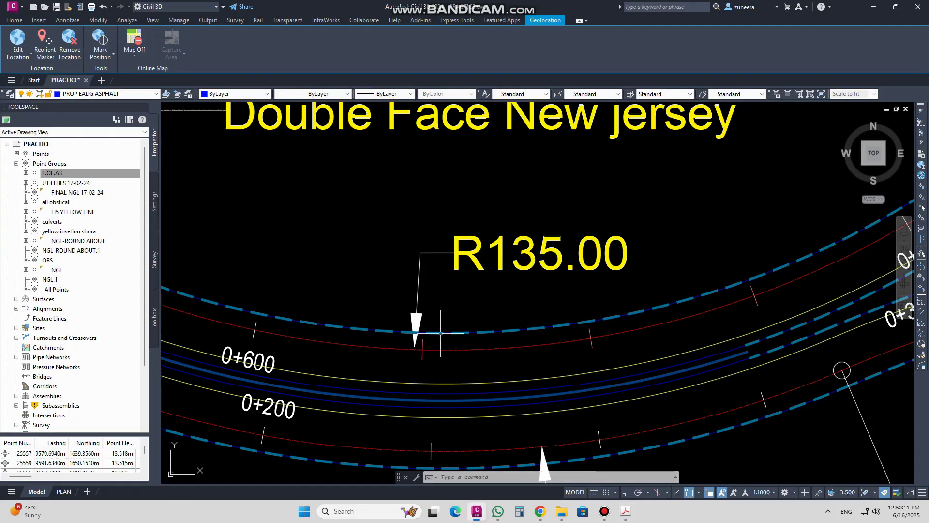
pyautogui.scroll(-5, 400, 332)
pyautogui.moveTo(401, 331); pyautogui.dragTo(426, 311, button='middle')
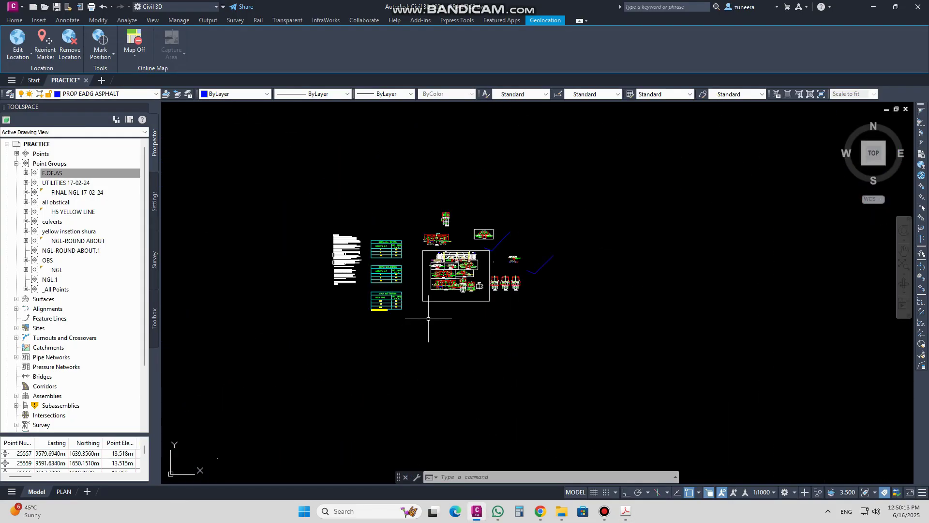
pyautogui.scroll(4, 451, 263)
pyautogui.scroll(8, 438, 305)
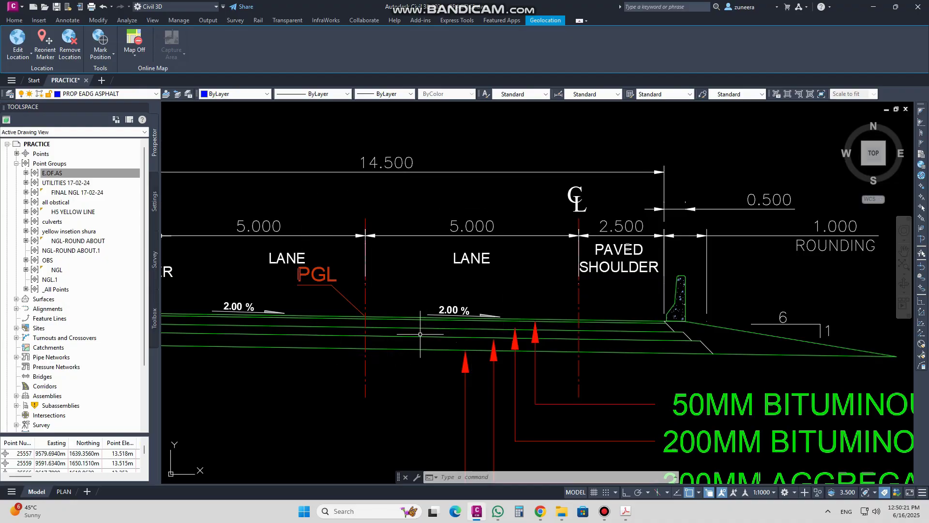
pyautogui.scroll(-10, 421, 334)
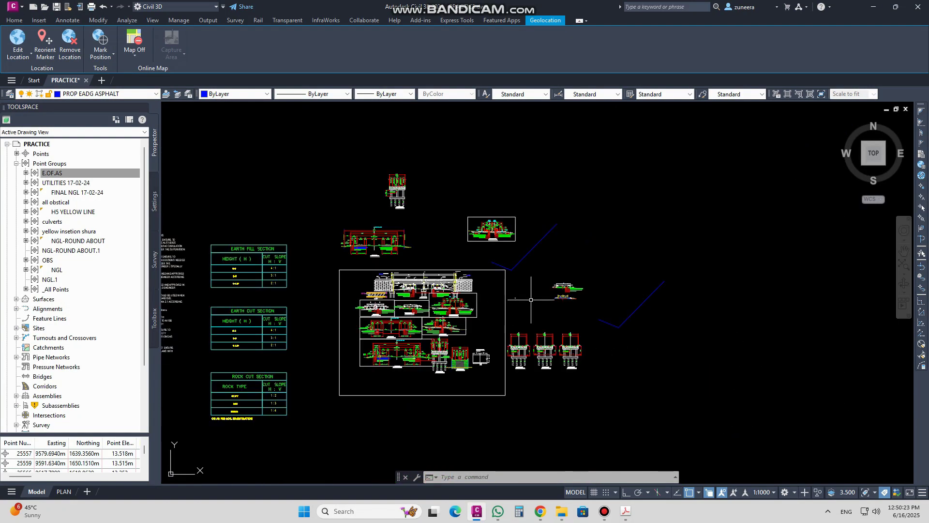
pyautogui.scroll(-3, 531, 300)
# Pan to the RAMP-A profile, regenerate with RE, and zoom to Roundabout No.1's 2.00% grades
pyautogui.moveTo(659, 227); pyautogui.dragTo(377, 221, button='middle')
pyautogui.scroll(8, 377, 221)
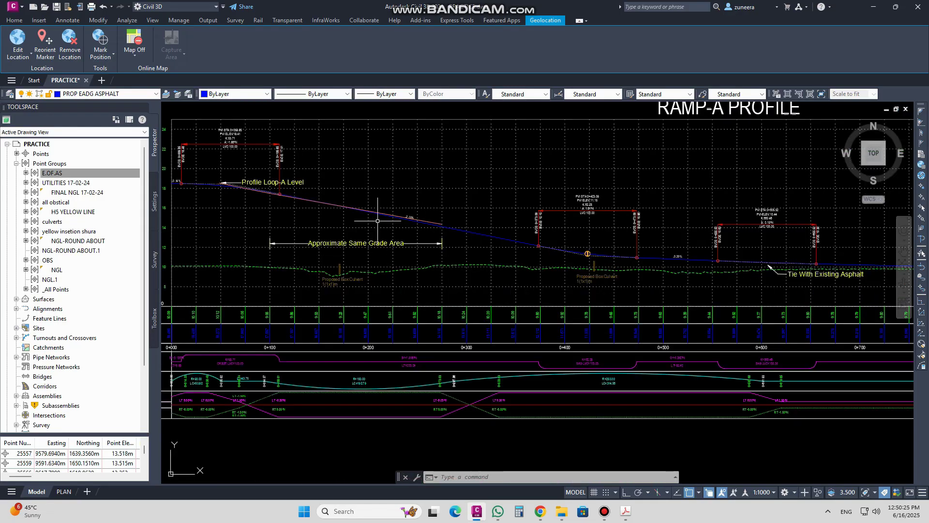
pyautogui.scroll(4, 378, 221)
pyautogui.scroll(-4, 381, 234)
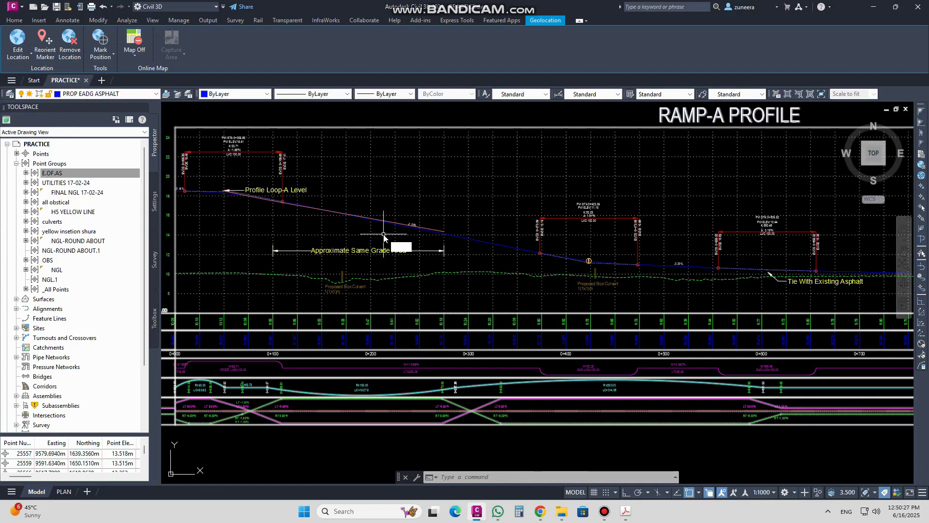
pyautogui.write('re')
pyautogui.press('Return')
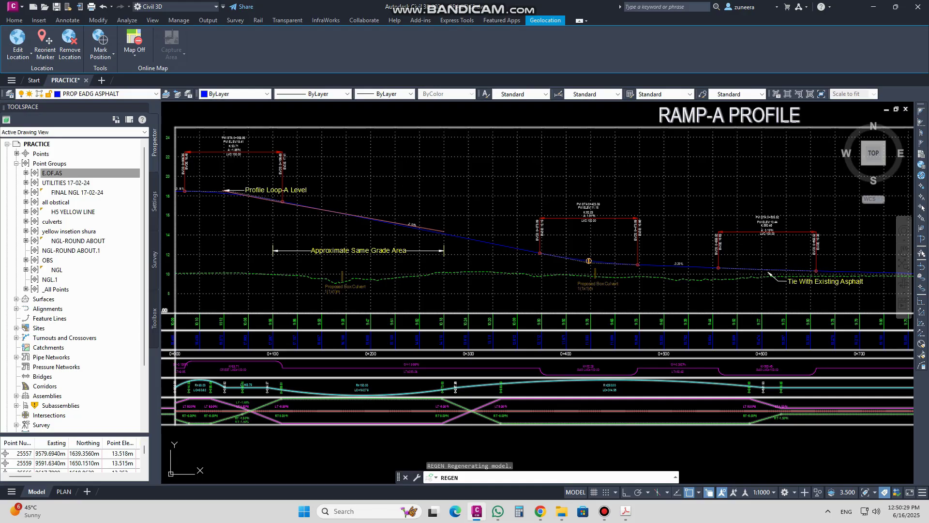
pyautogui.scroll(-3, 421, 265)
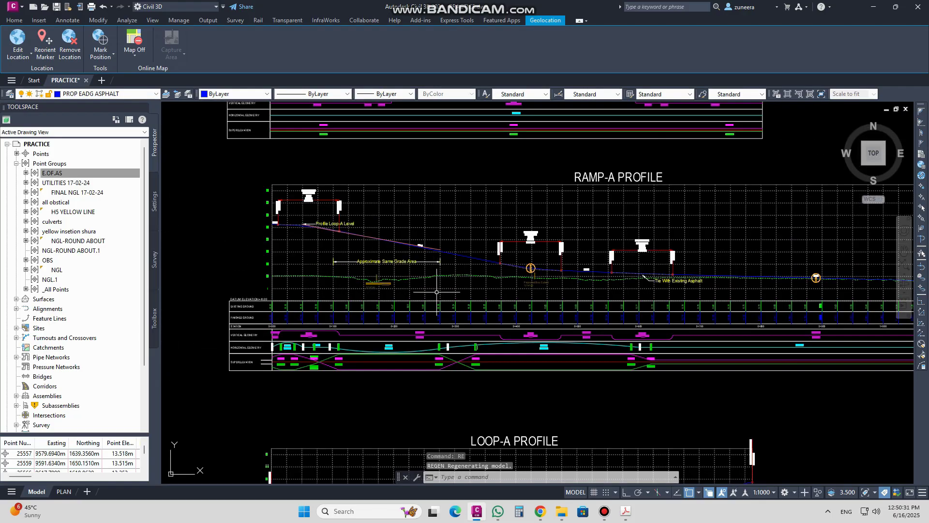
pyautogui.scroll(-3, 422, 265)
pyautogui.scroll(8, 421, 265)
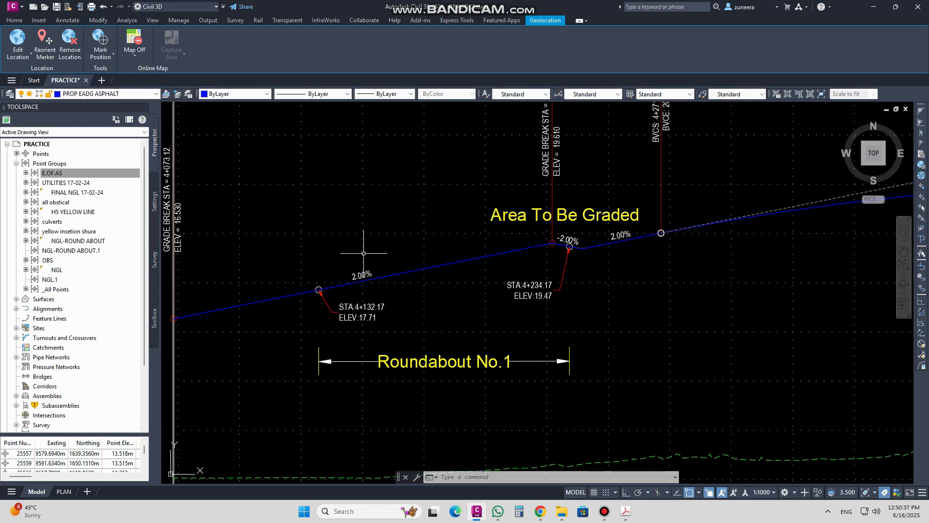
# Bring up the highway code PDF and review the maximum grades in Table 4-17
pyautogui.click(625, 511)
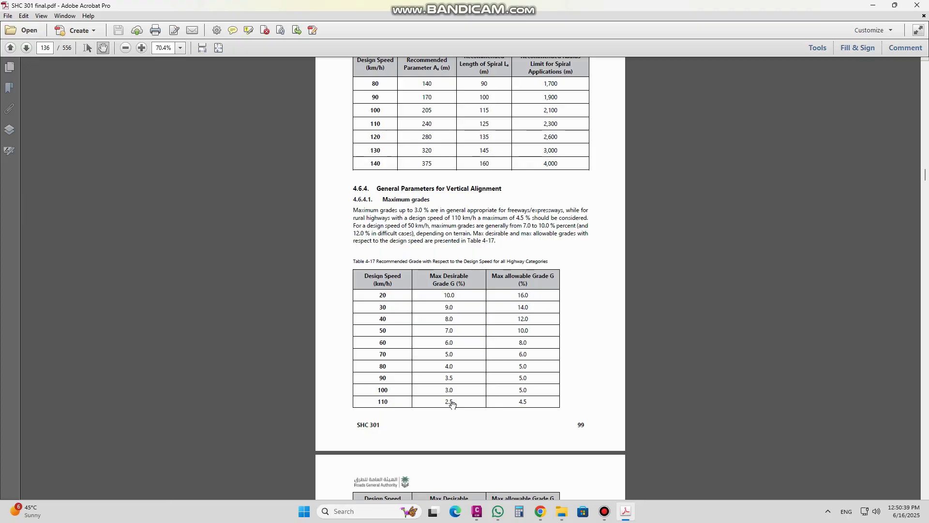
pyautogui.scroll(-3, 449, 375)
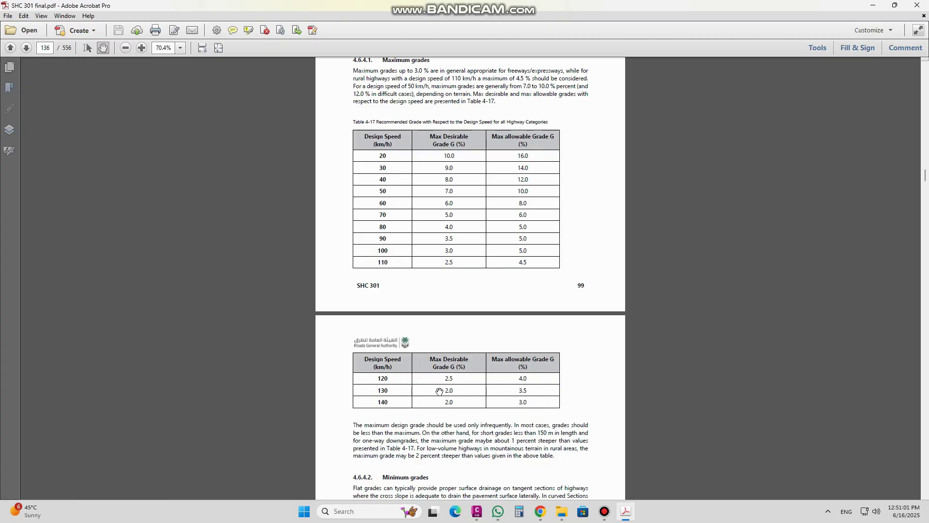
pyautogui.moveTo(426, 393); pyautogui.dragTo(508, 322)
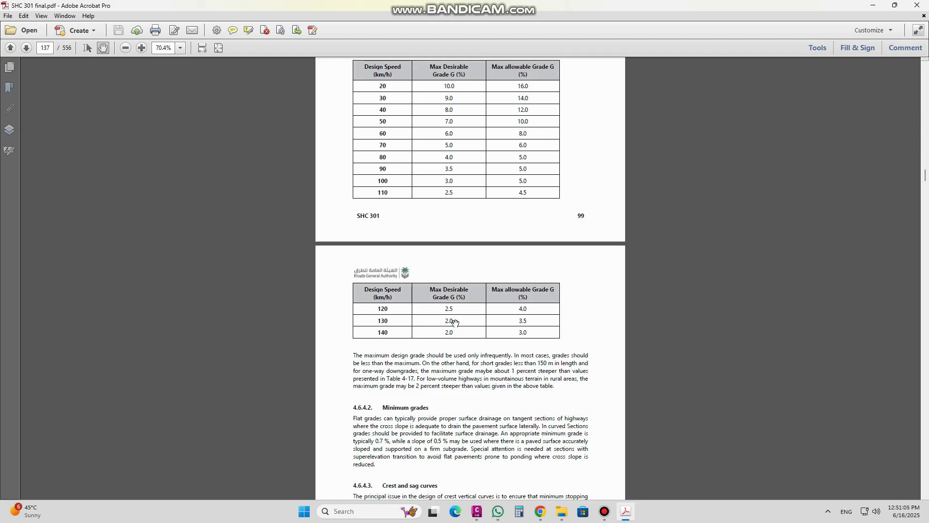
pyautogui.scroll(3, 456, 322)
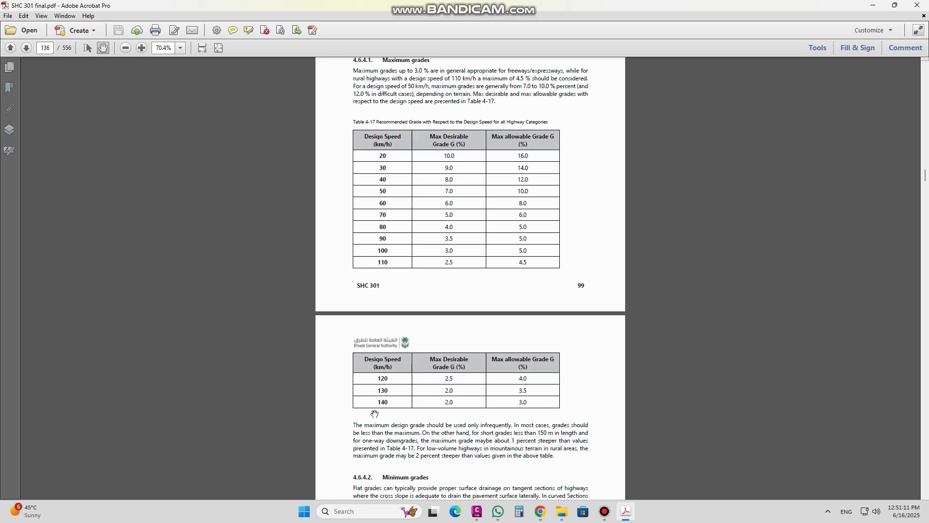
# Advance to Table 4-18's crest and sag K values on page 102, then return to Civil 3D
pyautogui.click(27, 48)
pyautogui.click(27, 48)
pyautogui.click(27, 48)
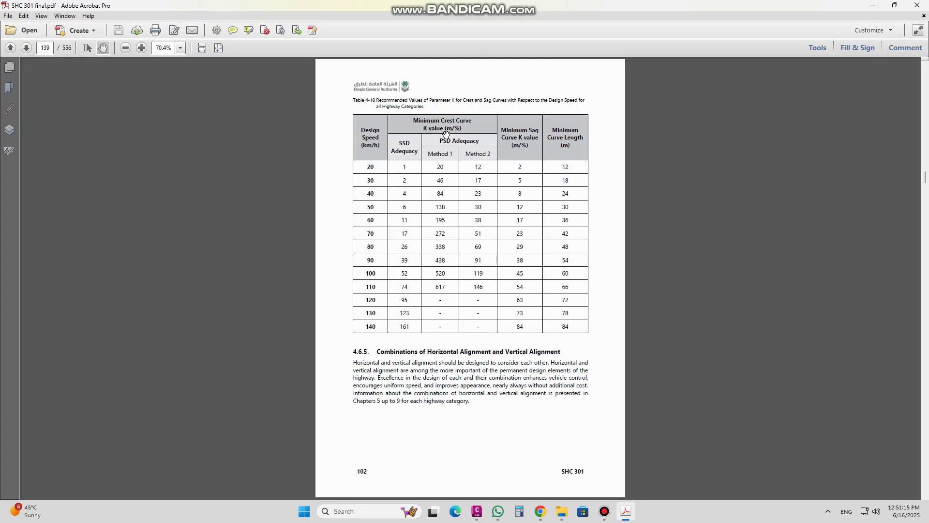
pyautogui.click(477, 511)
pyautogui.scroll(-5, 446, 299)
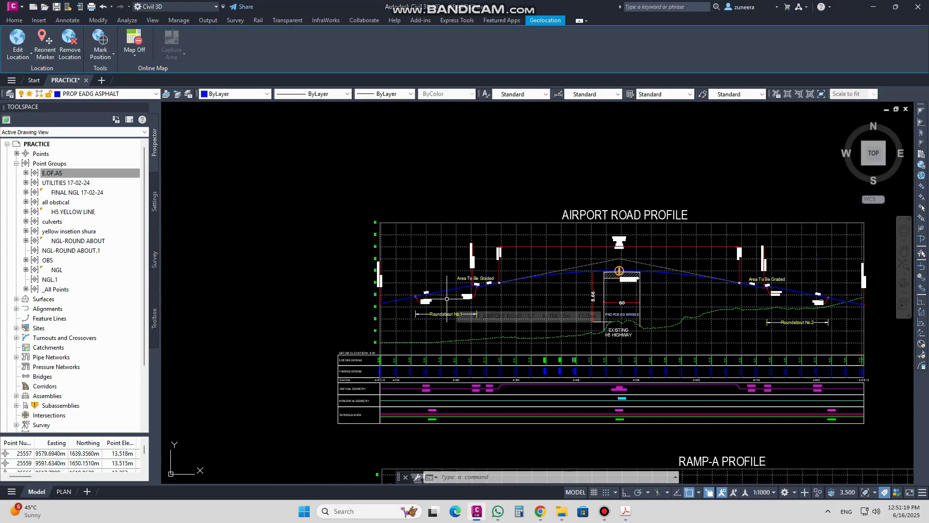
pyautogui.scroll(6, 603, 268)
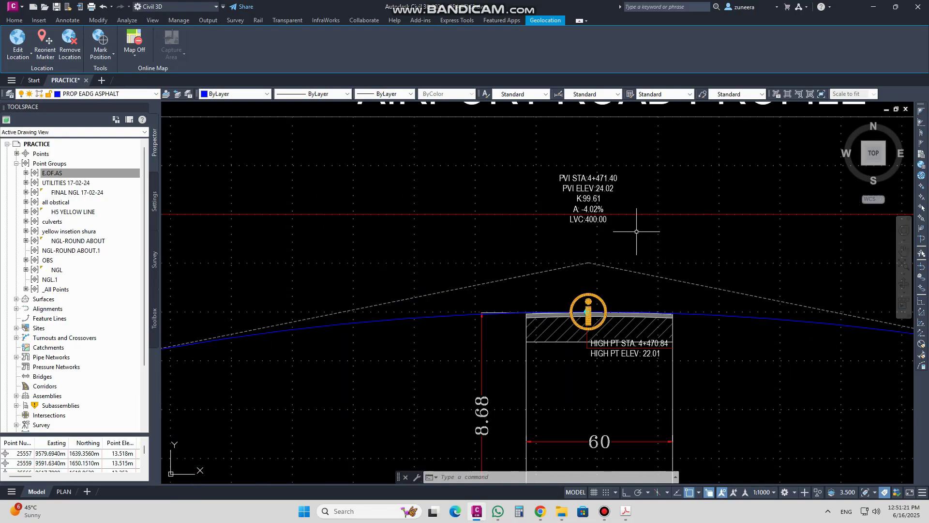
pyautogui.scroll(-3, 436, 269)
pyautogui.scroll(3, 460, 271)
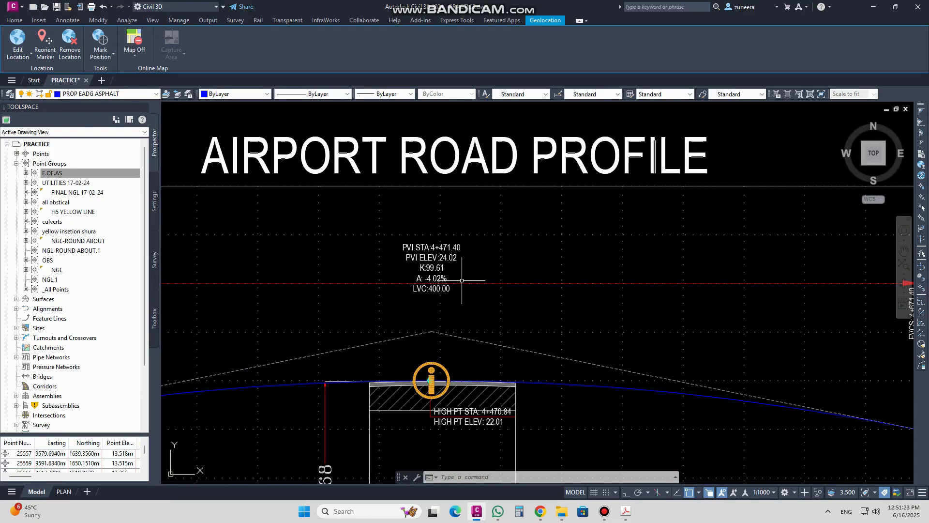
pyautogui.scroll(5, 454, 270)
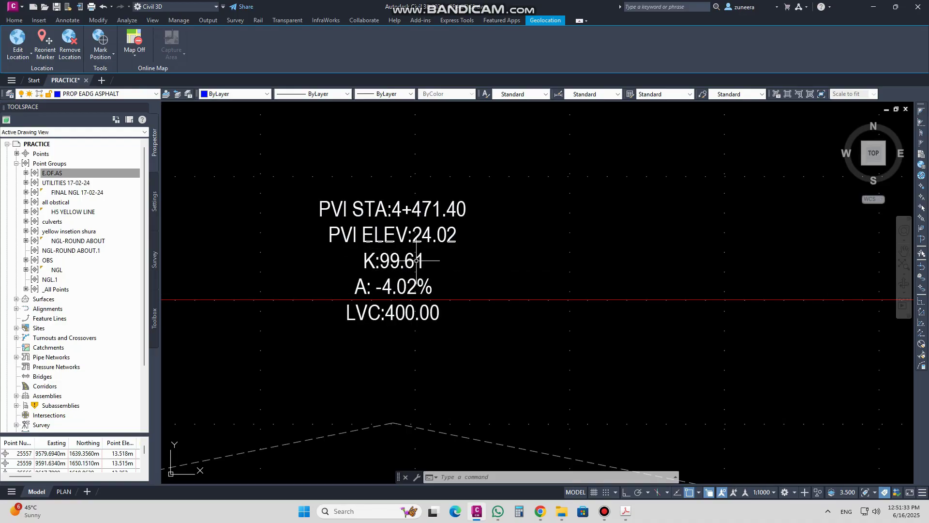
pyautogui.scroll(-5, 411, 251)
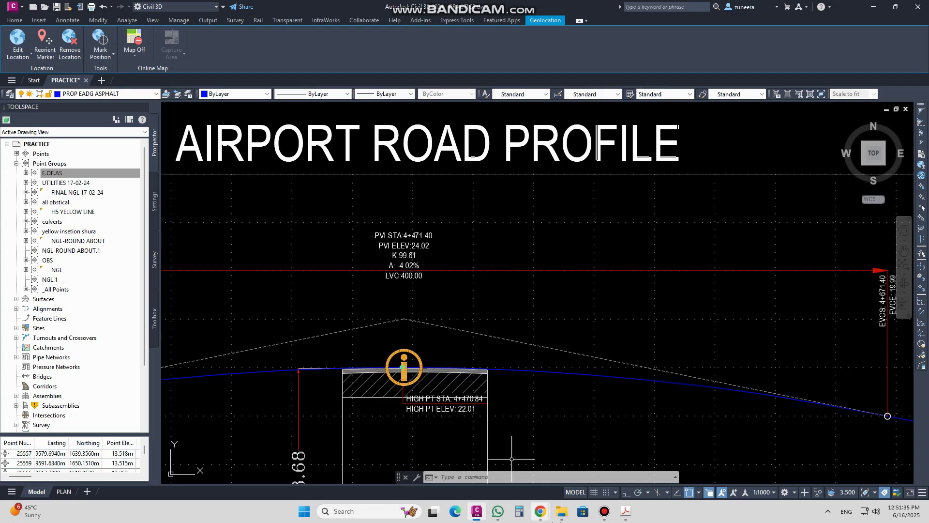
pyautogui.click(625, 511)
pyautogui.scroll(1, 370, 266)
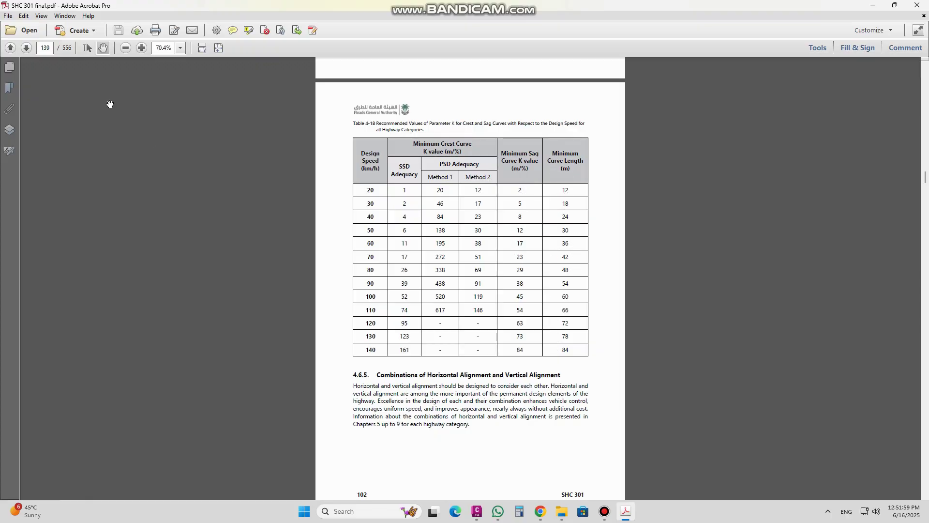
# Page from page 139 past Tables 4-19 to 4-21 to Table 4-22's tangent runout lengths on page 146
pyautogui.click(26, 48)
pyautogui.click(26, 49)
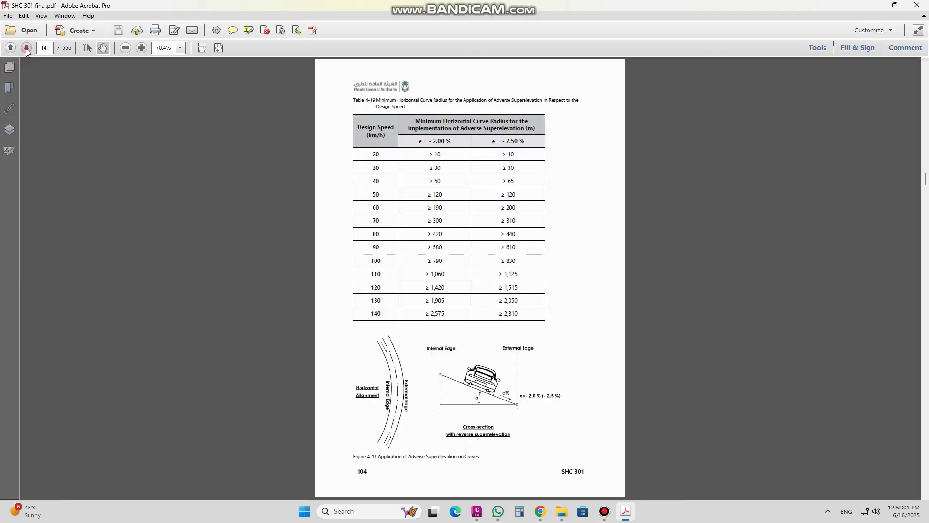
pyautogui.click(26, 48)
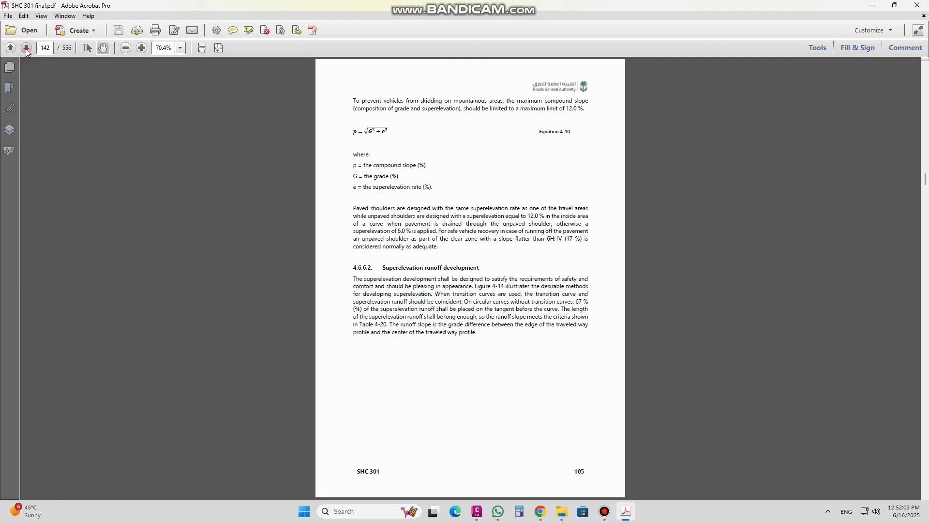
pyautogui.click(26, 48)
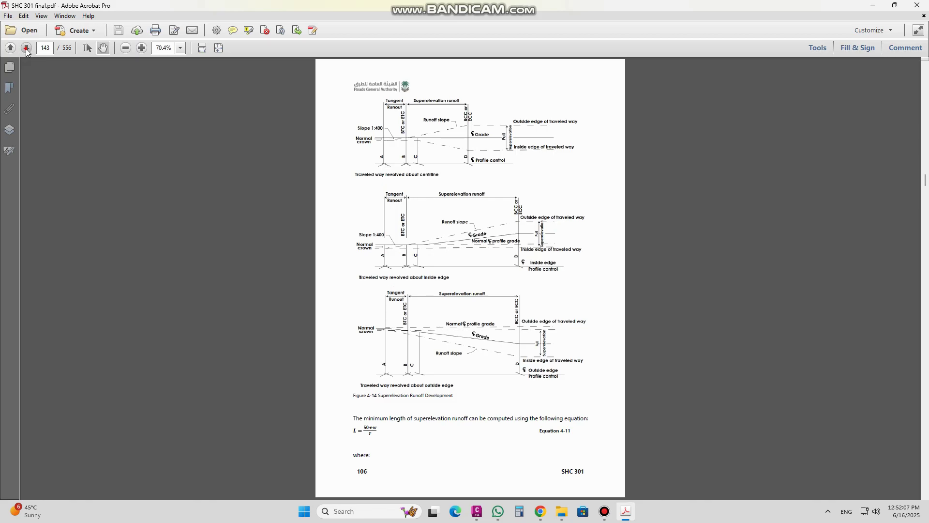
pyautogui.click(26, 48)
pyautogui.click(26, 49)
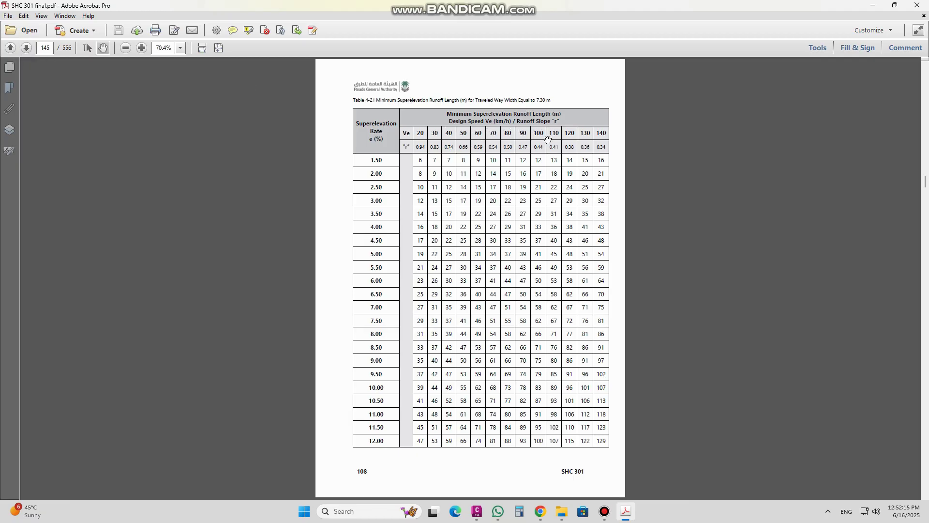
pyautogui.scroll(-10, 409, 310)
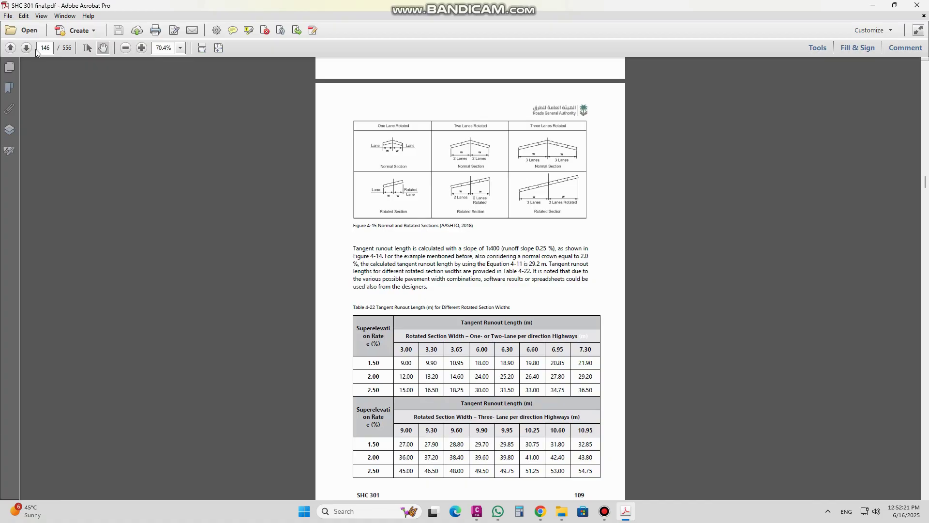
pyautogui.write('197')
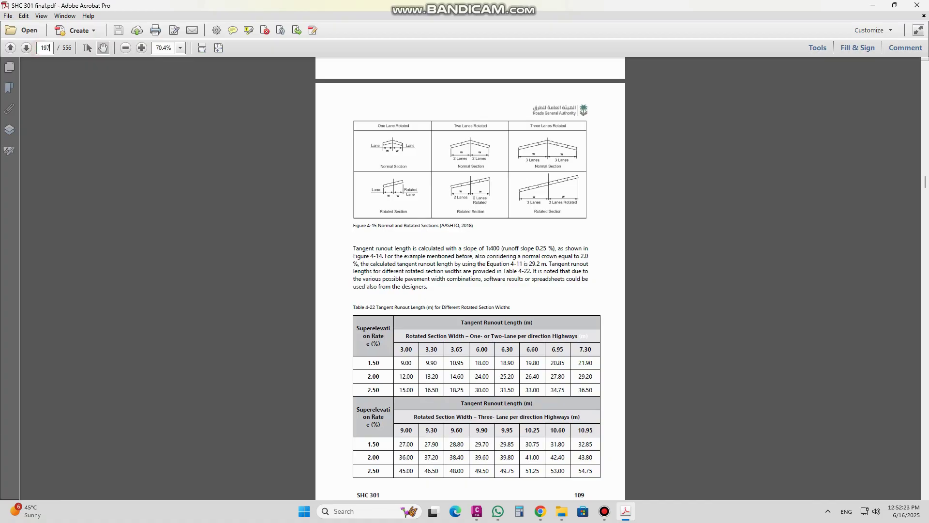